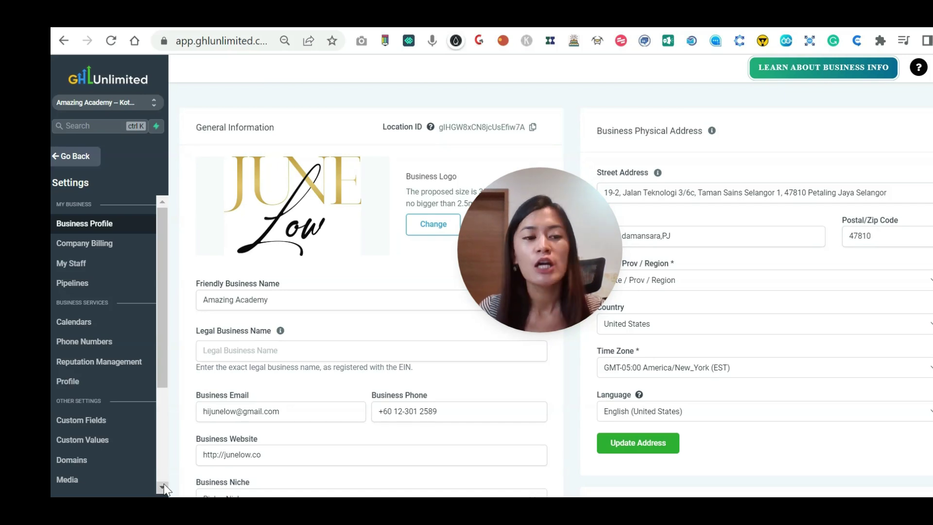
Open GoHighLevel's Settings, which lands on the Business Profile page.
left_click(103, 410)
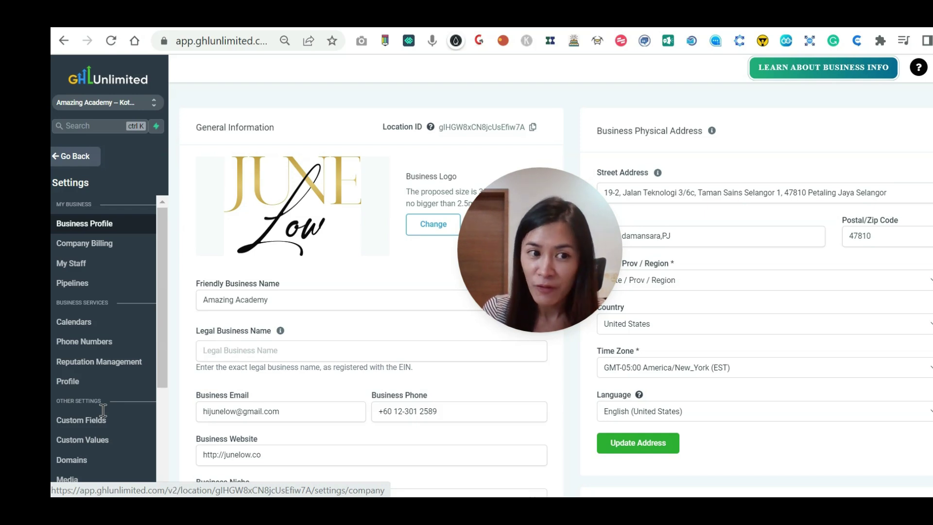
Go to Pipelines settings and review the FB Lead pipeline's stages without changing them.
left_click(72, 284)
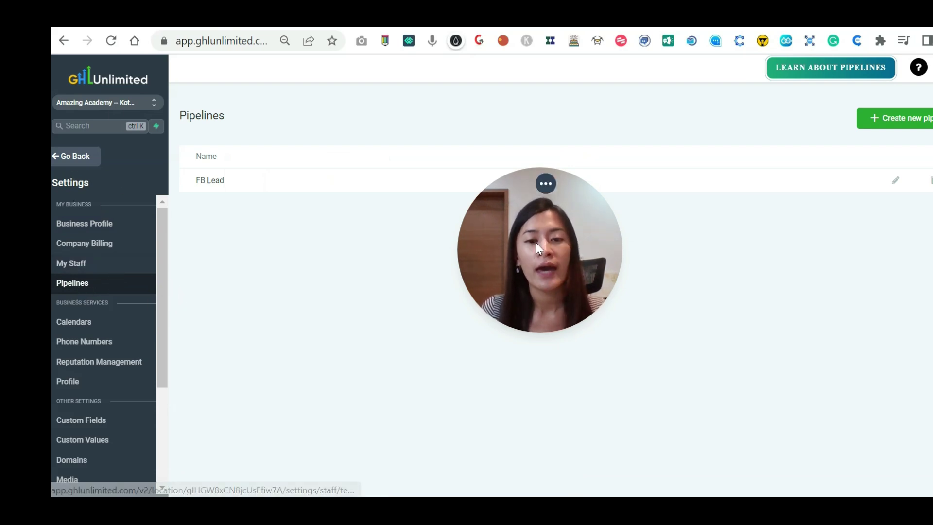
left_click_drag(536, 242, 836, 392)
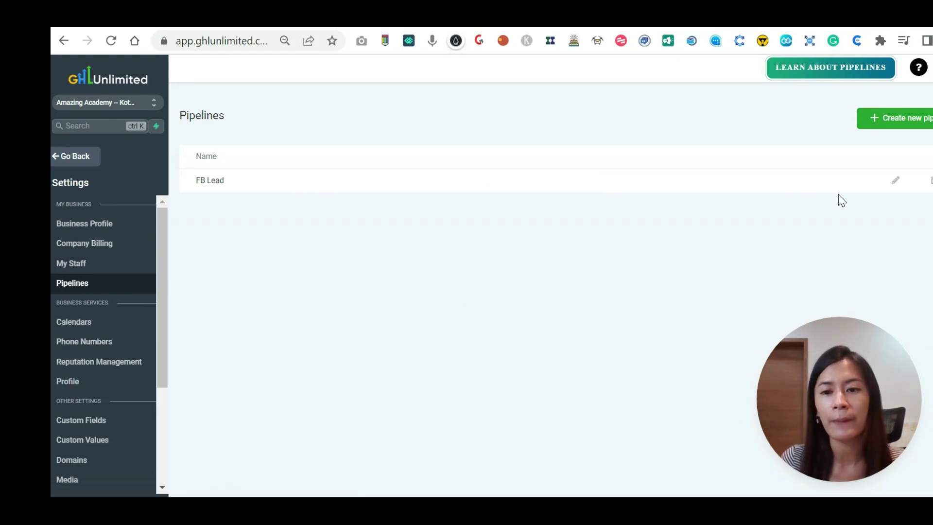
left_click(895, 181)
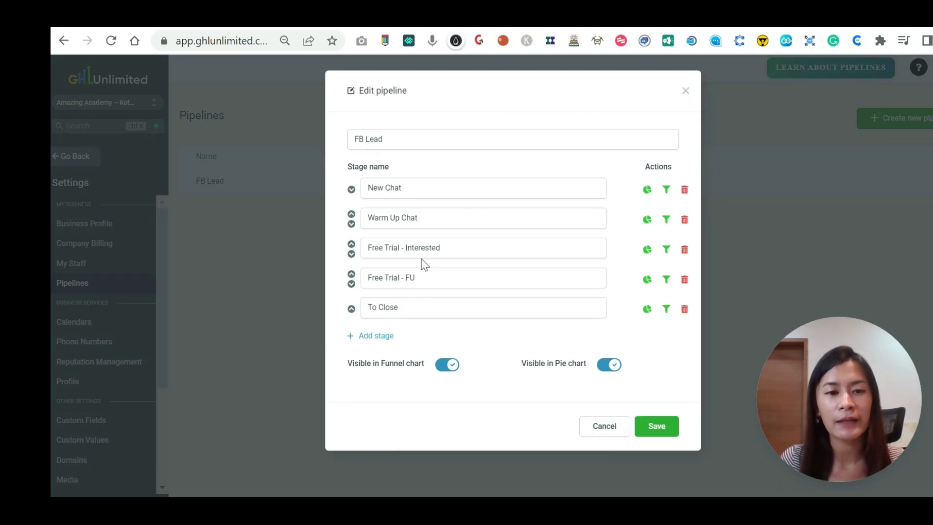
left_click(604, 428)
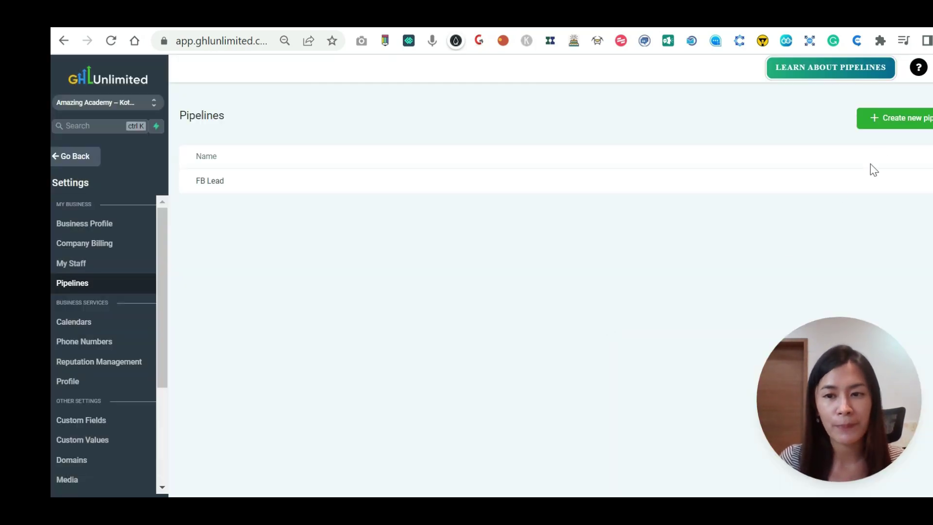
Start a new pipeline named 'Testing' with stages Cold Chat and New chat.
left_click(894, 118)
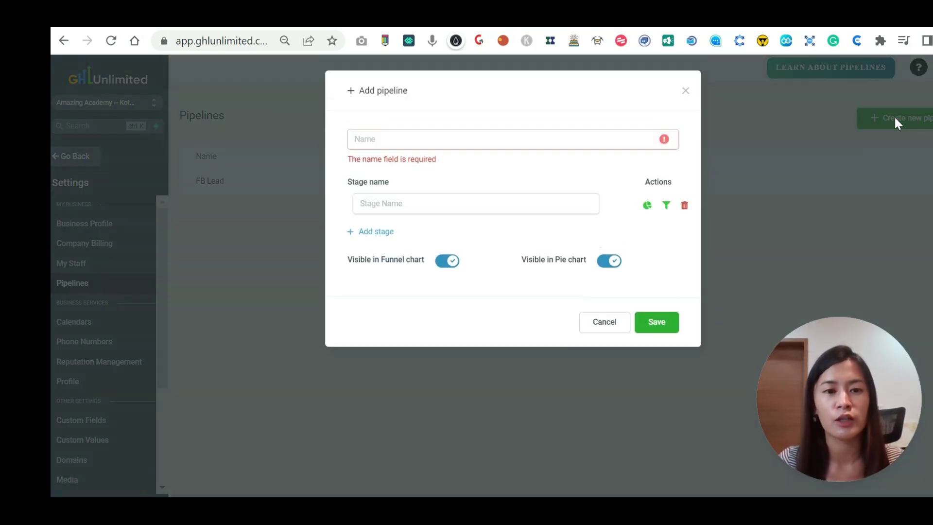
left_click(402, 141)
type("FL -")
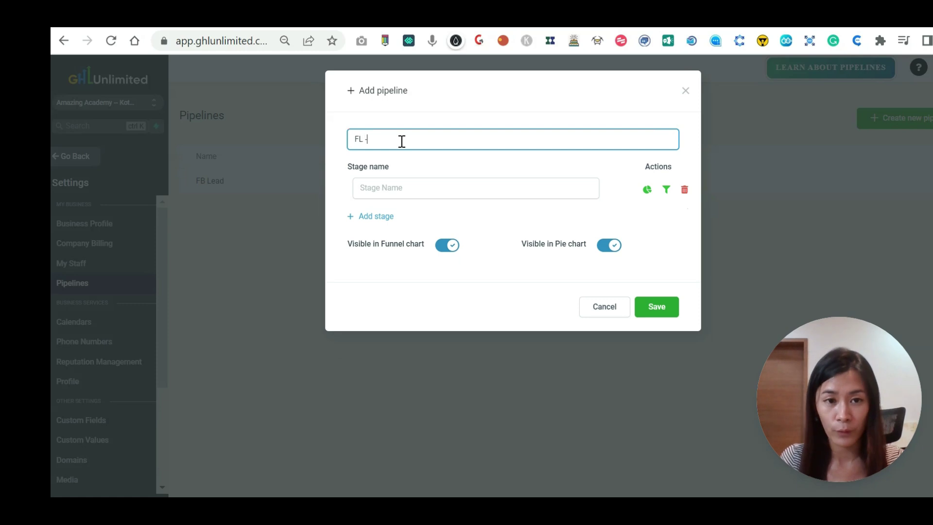
type(" naming")
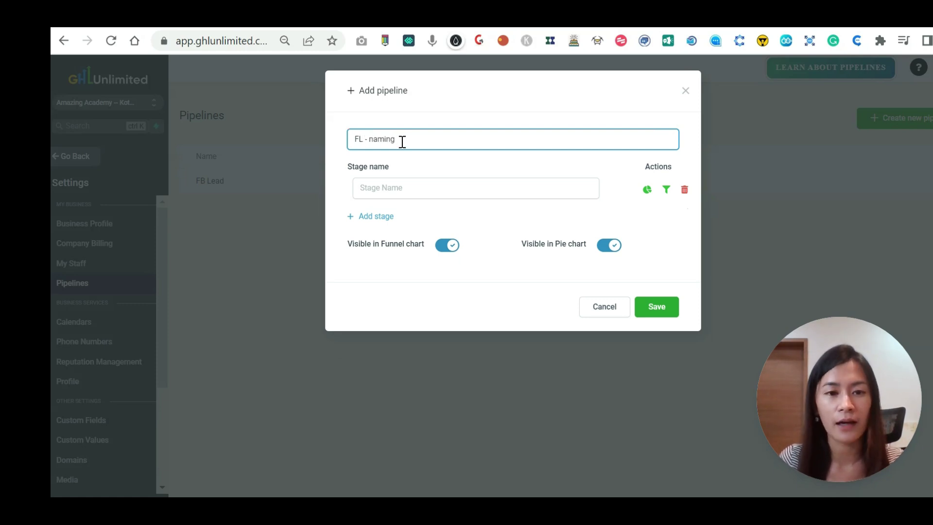
key("BackSpace")
key("BackSpace")
key("BackSpace")
key("BackSpace")
key("BackSpace")
key("BackSpace")
type("testing")
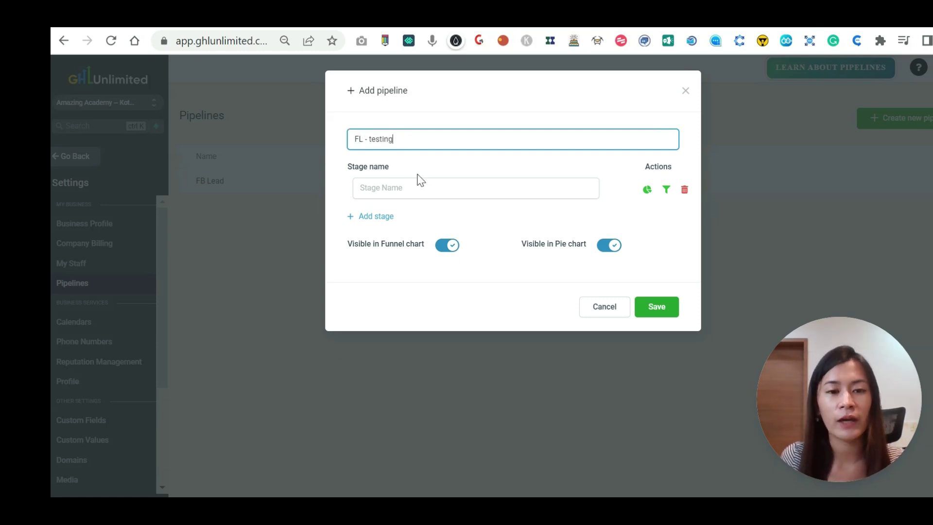
left_click(419, 185)
type("Cold")
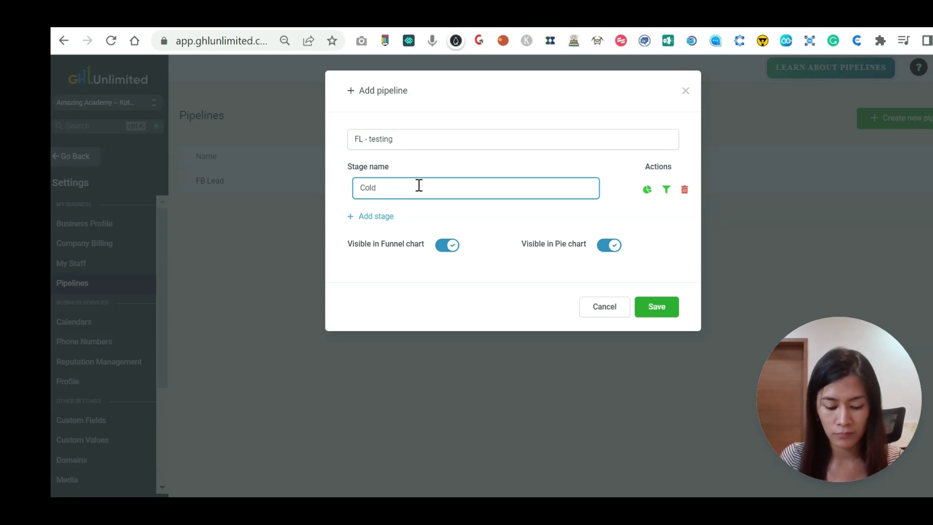
type(" Chat")
left_click(376, 217)
left_click(384, 218)
type("N")
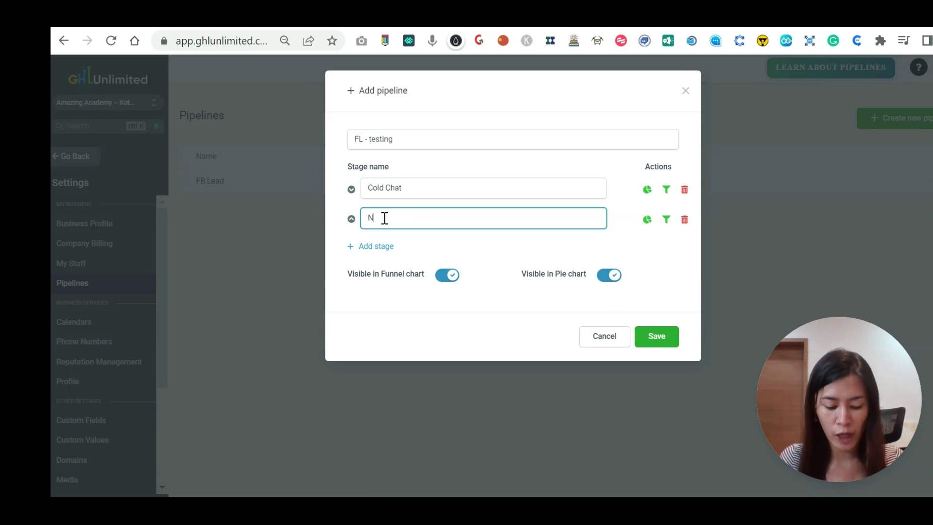
type("ew chat")
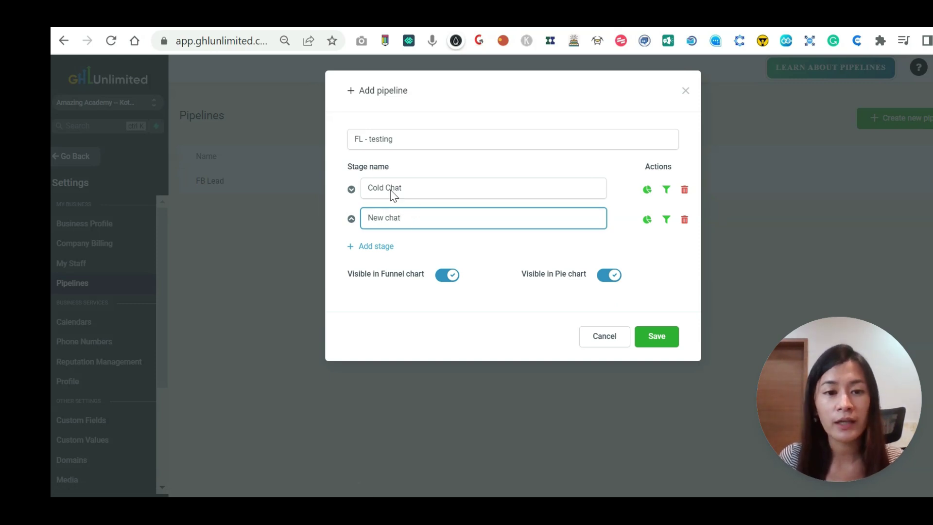
left_click_drag(401, 142, 271, 139)
type("Testing")
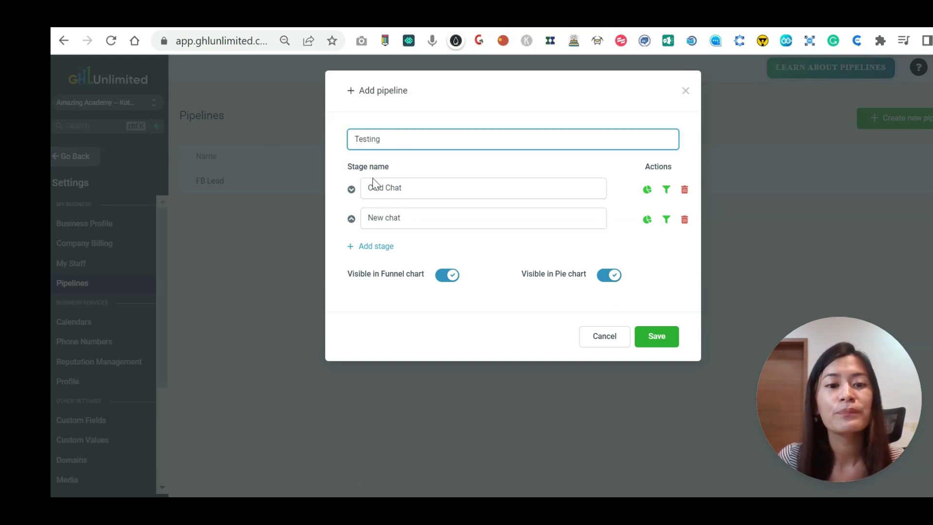
Add the stages To follow up, To close and Client to the pipeline.
left_click(375, 246)
left_click(404, 244)
type("To fo")
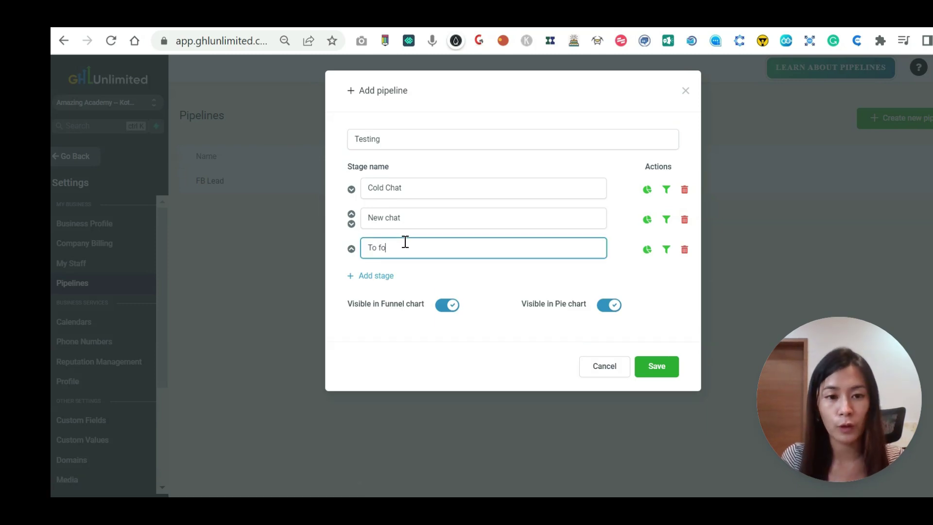
type("llo")
key("BackSpace")
key("BackSpace")
type("llow up")
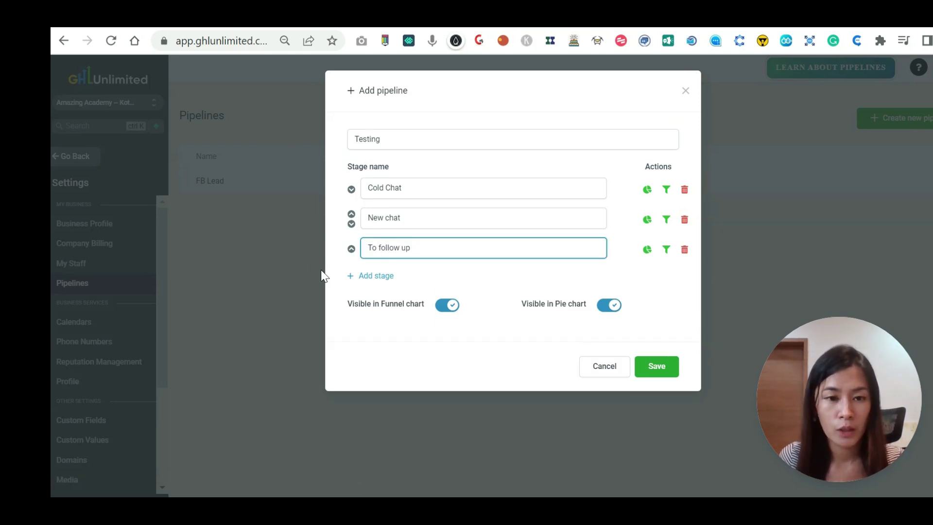
left_click(359, 276)
left_click(395, 277)
type("To c")
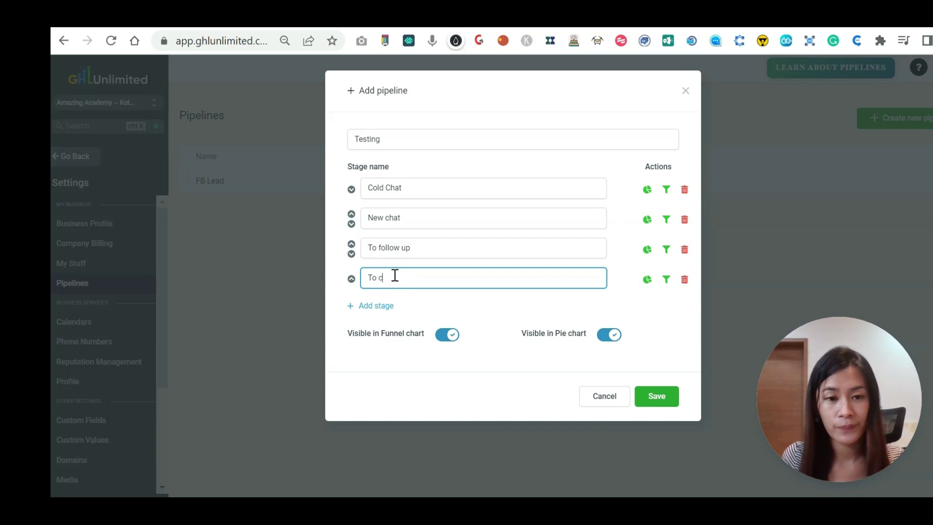
type("lose")
left_click(379, 306)
left_click(404, 305)
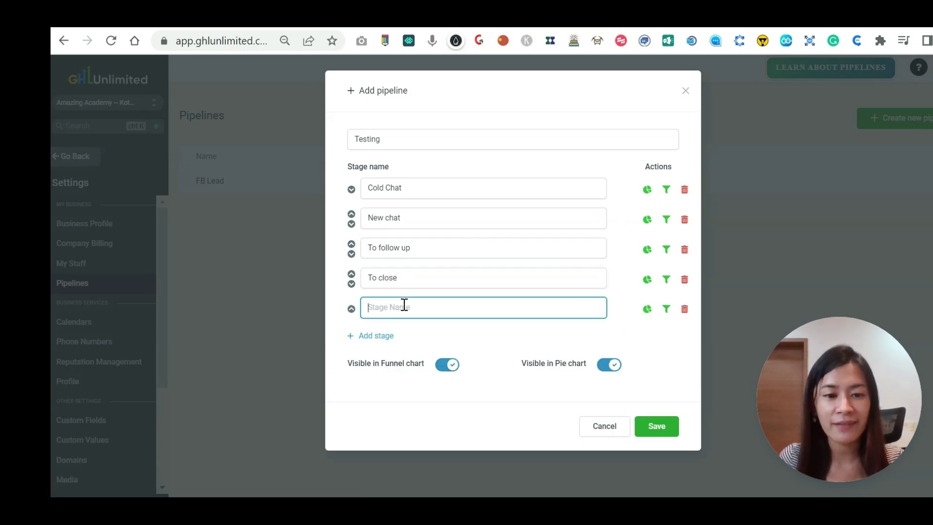
type("CLose")
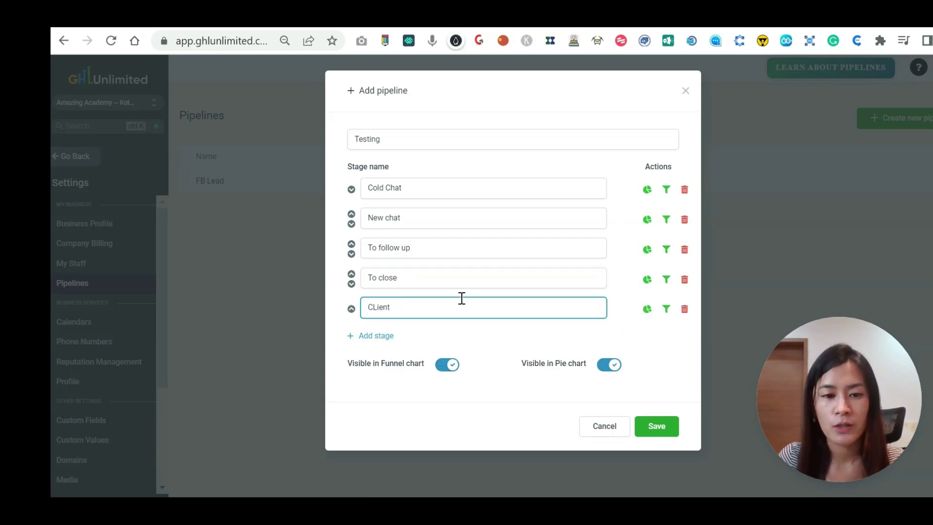
key("BackSpace")
key("BackSpace")
key("BackSpace")
key("BackSpace")
type("lien")
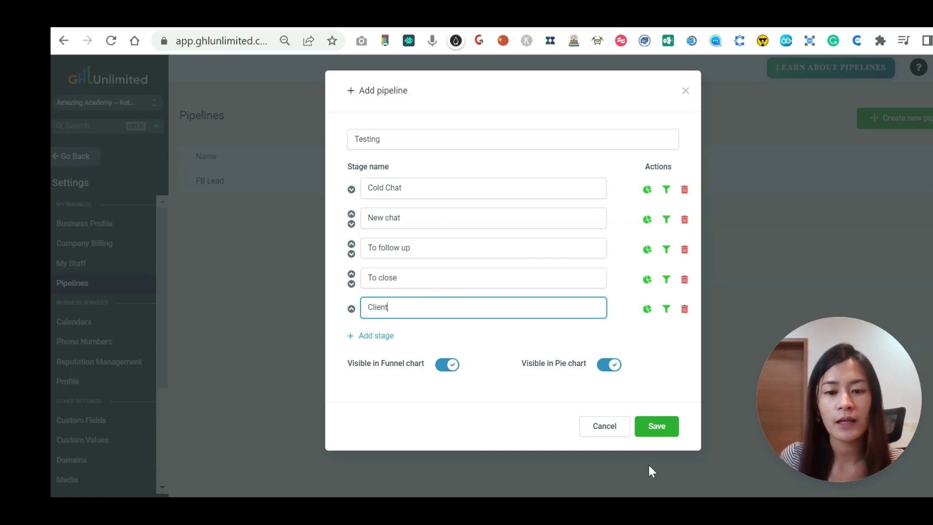
type("t")
Save the Testing pipeline, confirm its five stages, and leave settings.
left_click(657, 428)
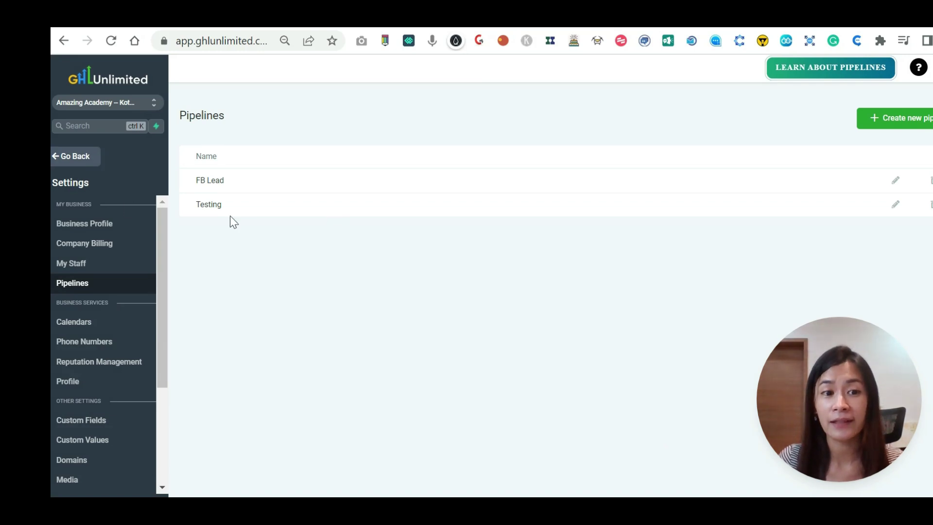
left_click(897, 206)
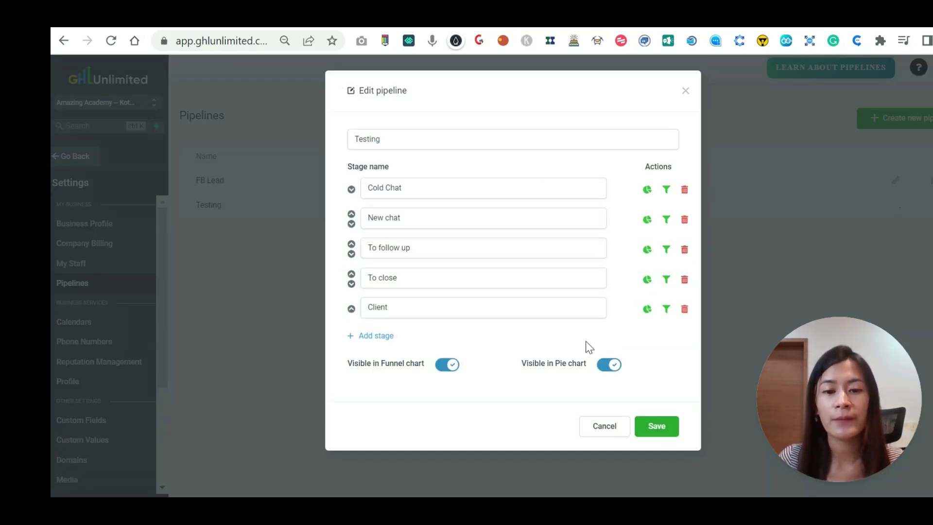
left_click(614, 429)
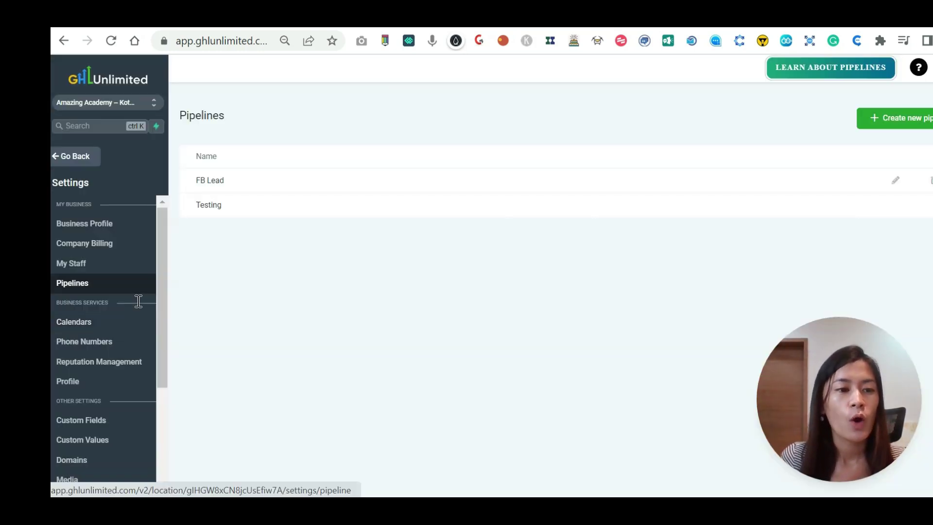
left_click(84, 157)
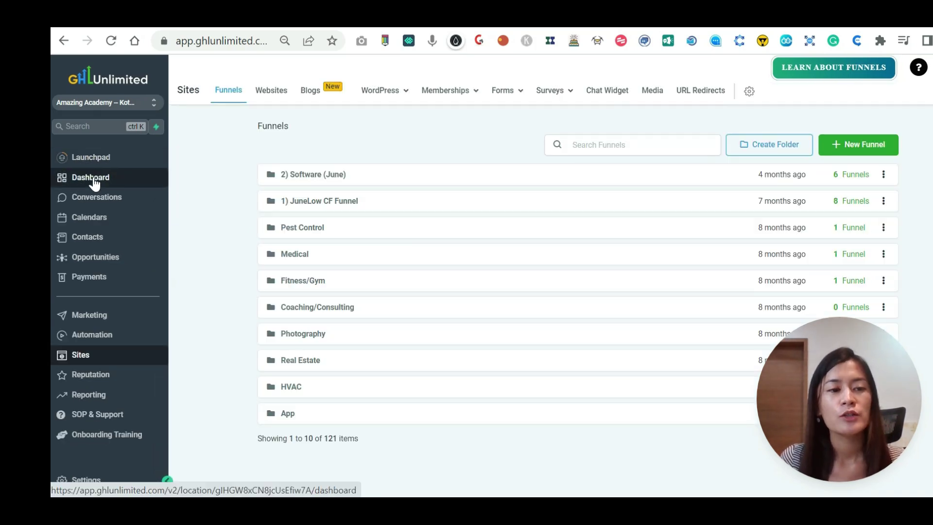
Go from the Dashboard to Opportunities and show the Testing pipeline's board.
left_click(93, 178)
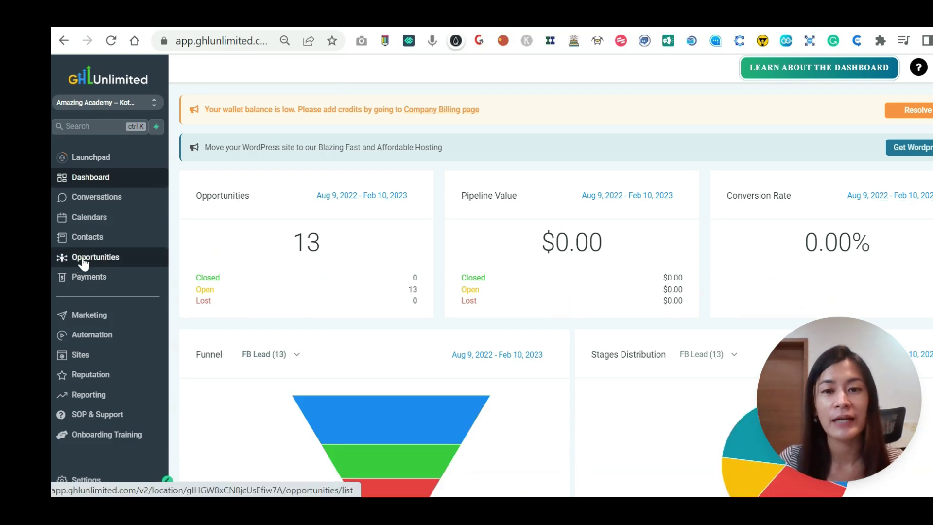
left_click(106, 265)
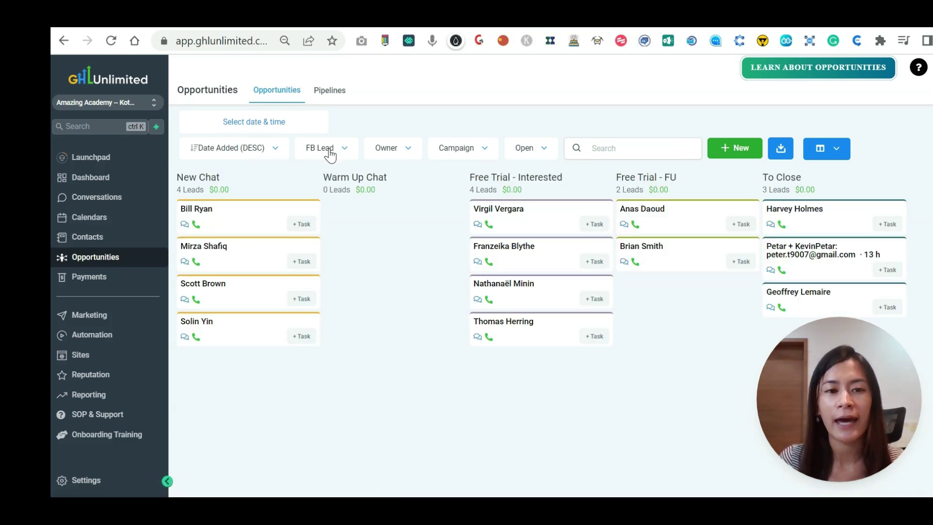
left_click(326, 152)
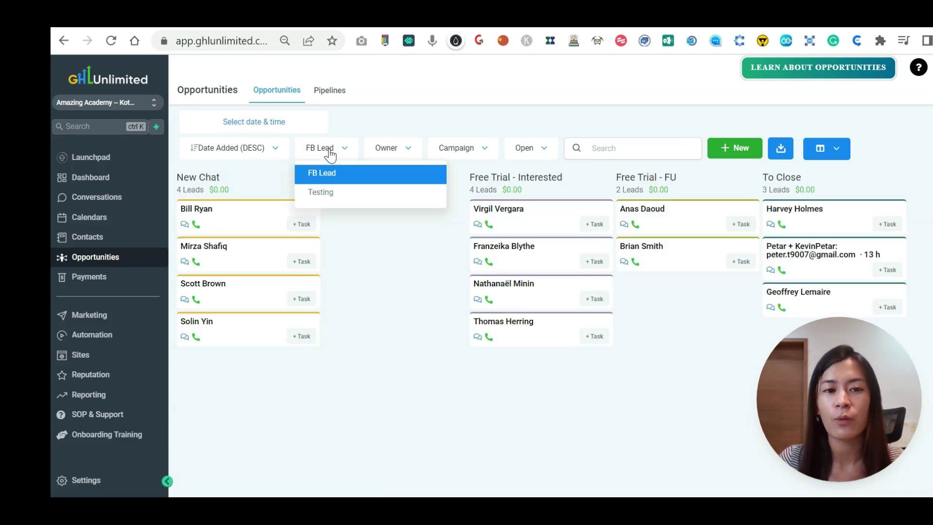
left_click(326, 192)
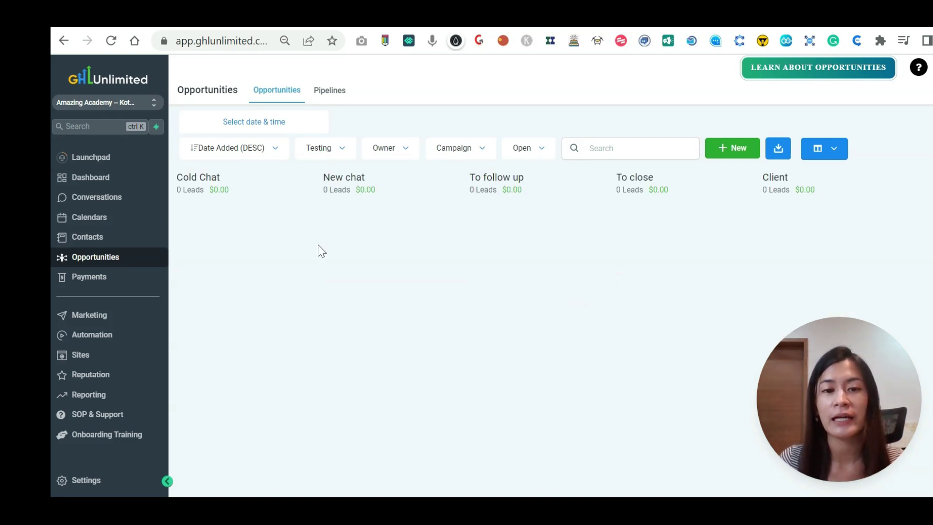
left_click(322, 156)
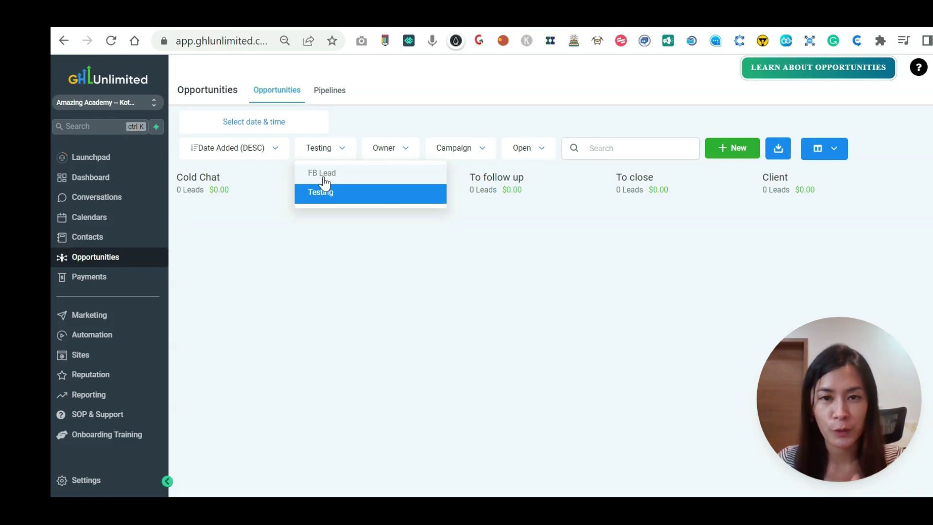
Switch the Opportunities board to FB Lead, then back to Testing.
left_click(323, 176)
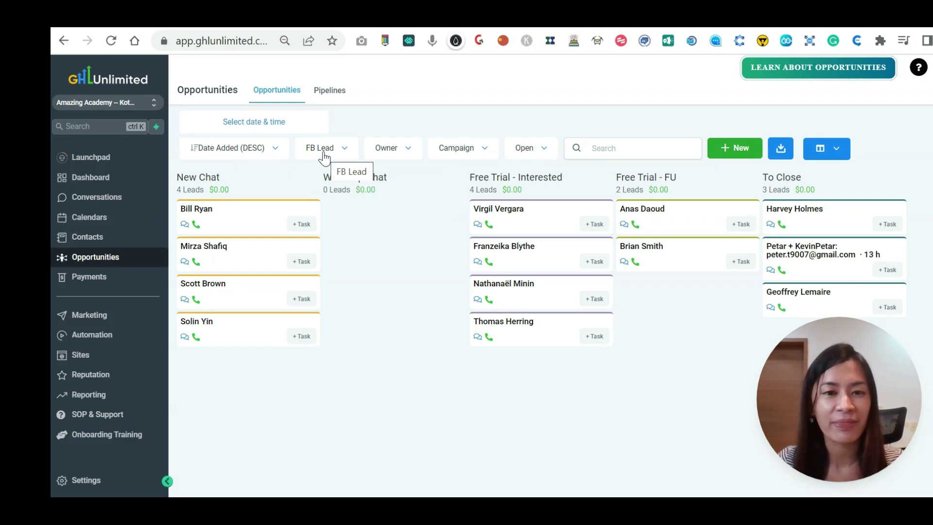
left_click(325, 154)
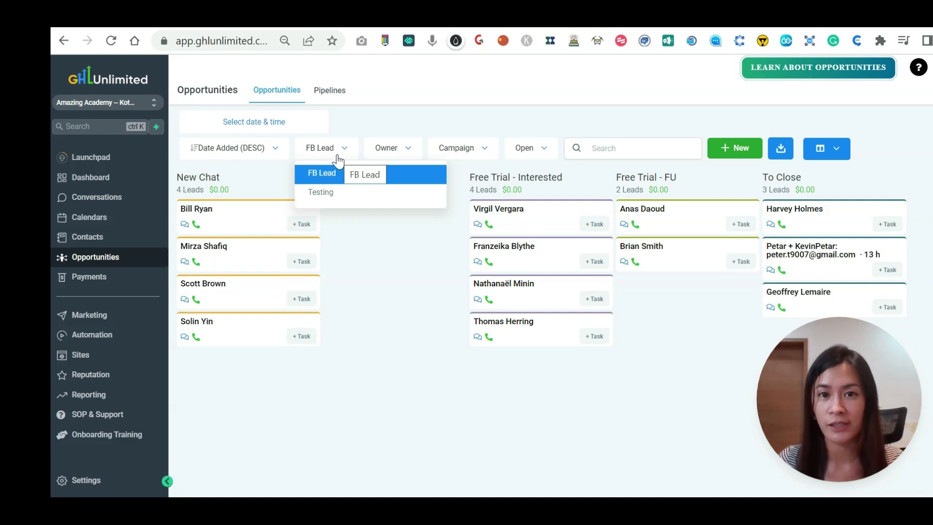
left_click(349, 201)
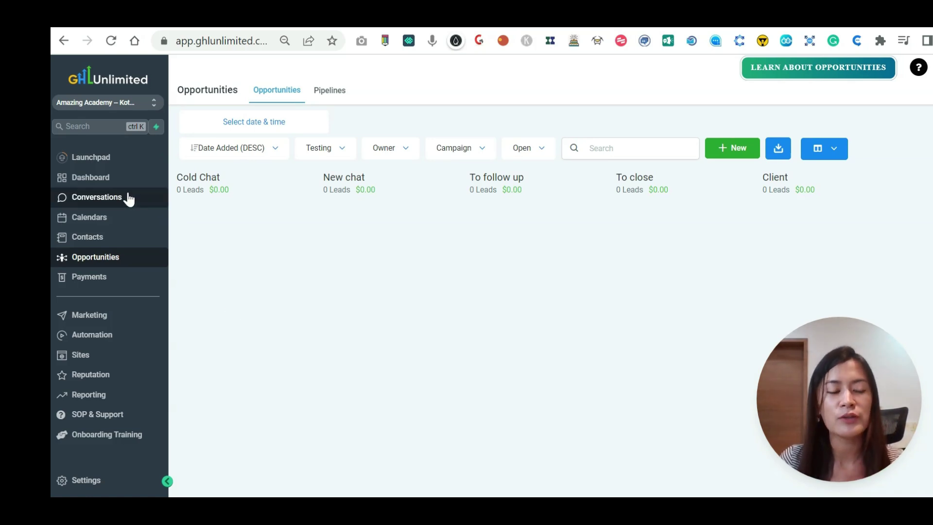
Return to Opportunities via the Dashboard and cancel a new opportunity form unused.
left_click(111, 184)
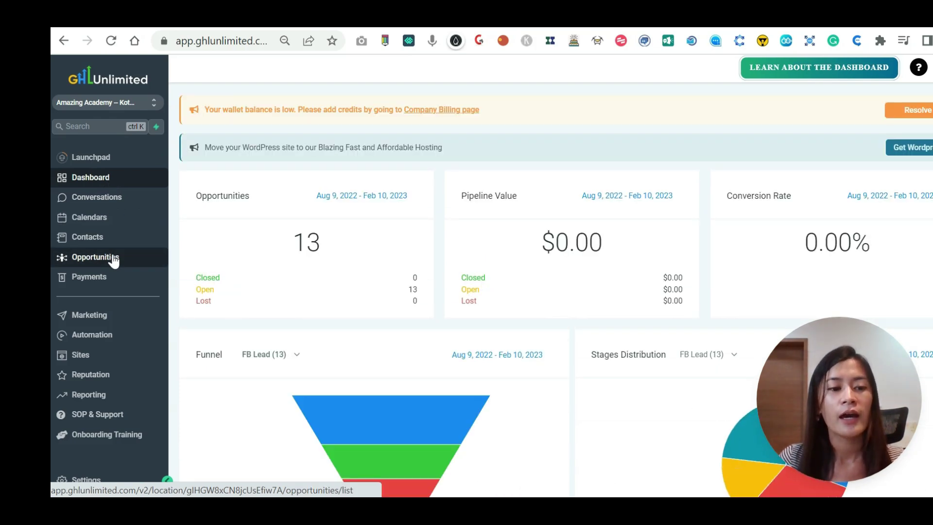
left_click(113, 258)
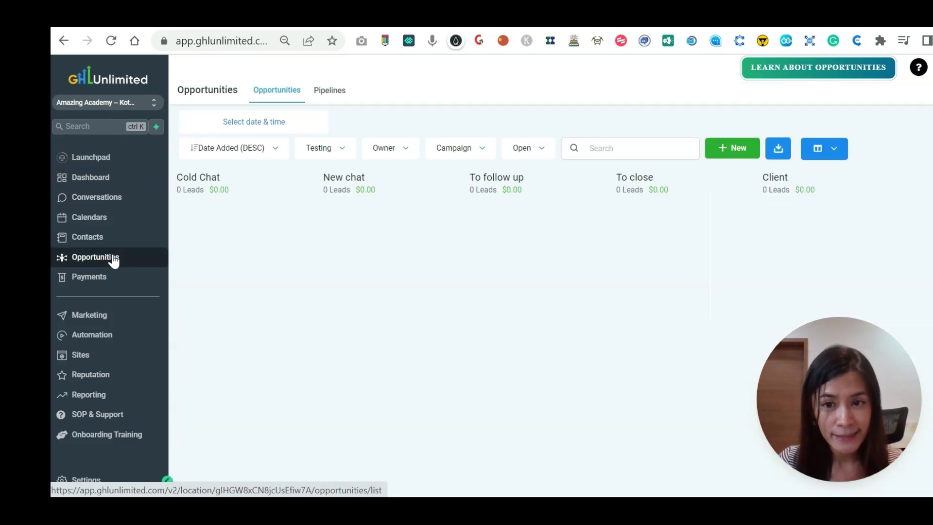
left_click(735, 154)
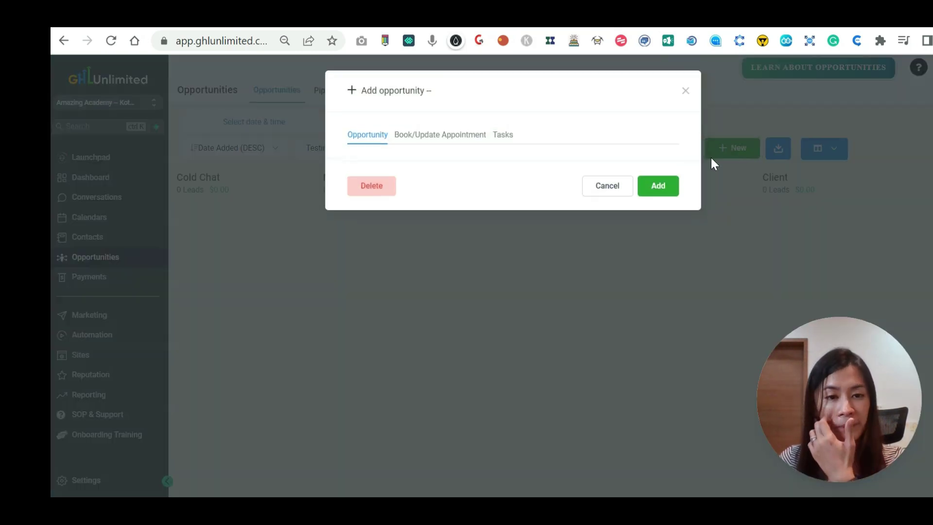
left_click(680, 91)
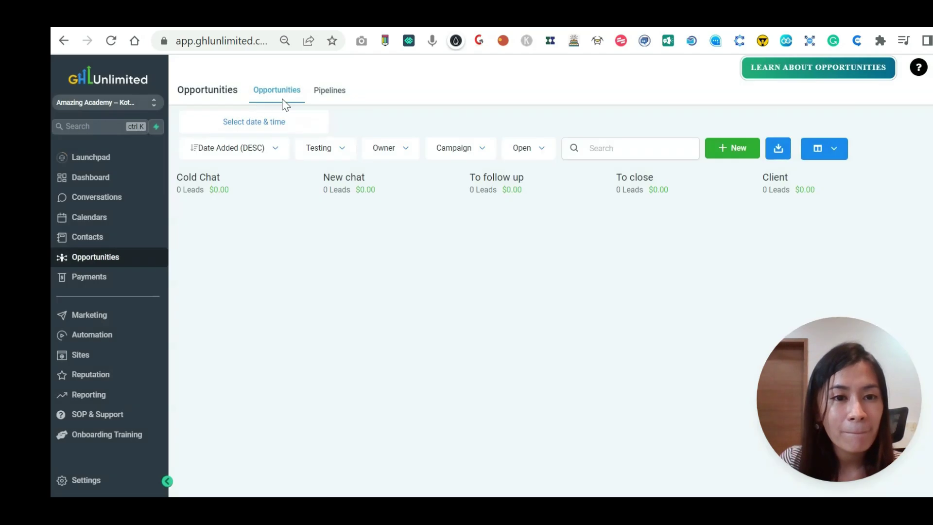
On the Pipelines tab, cancel a new pipeline and re-save Testing's stages unchanged.
left_click(345, 95)
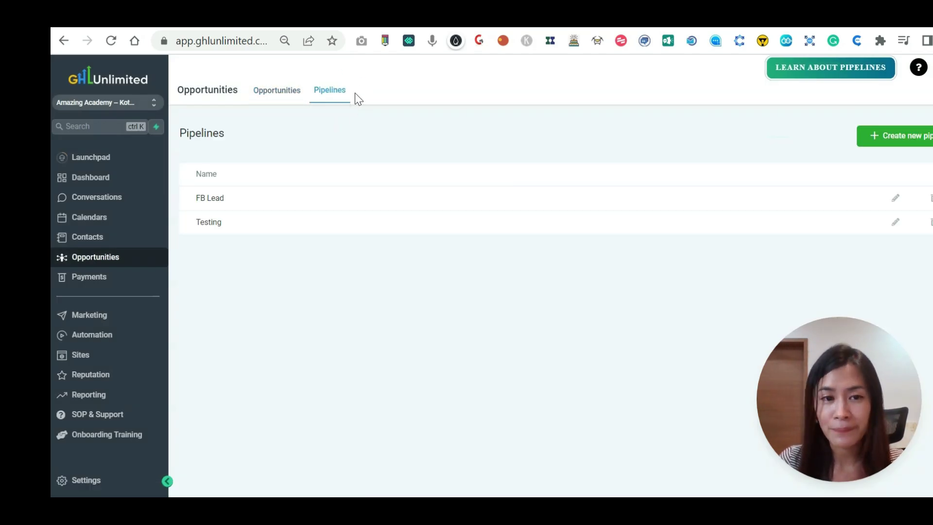
left_click(918, 141)
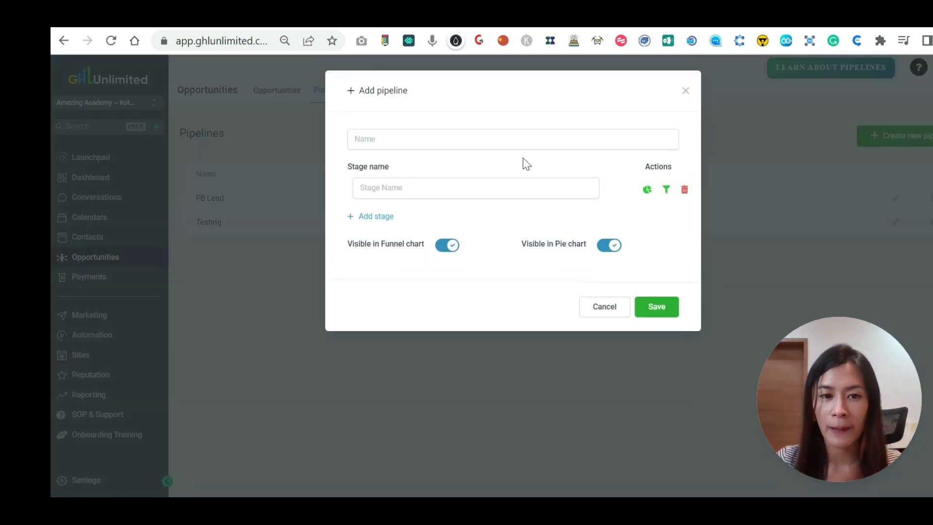
left_click(686, 94)
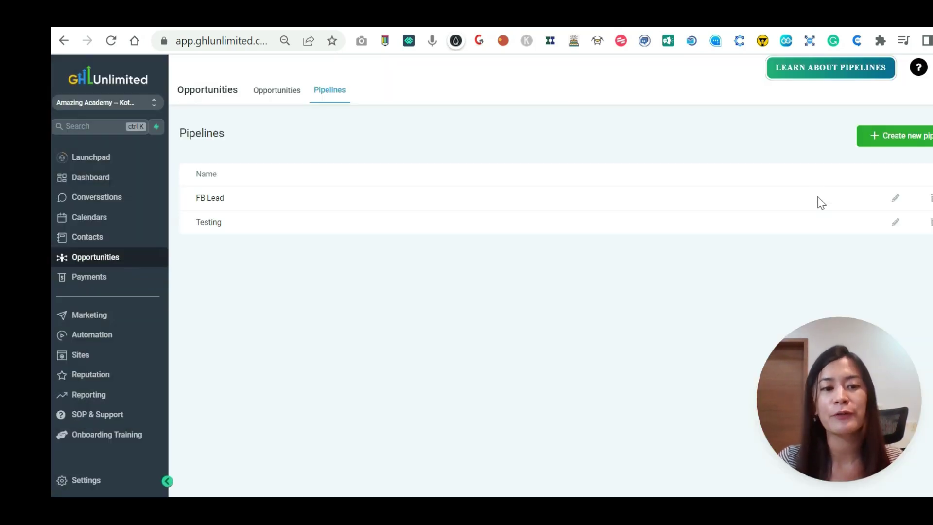
left_click(895, 223)
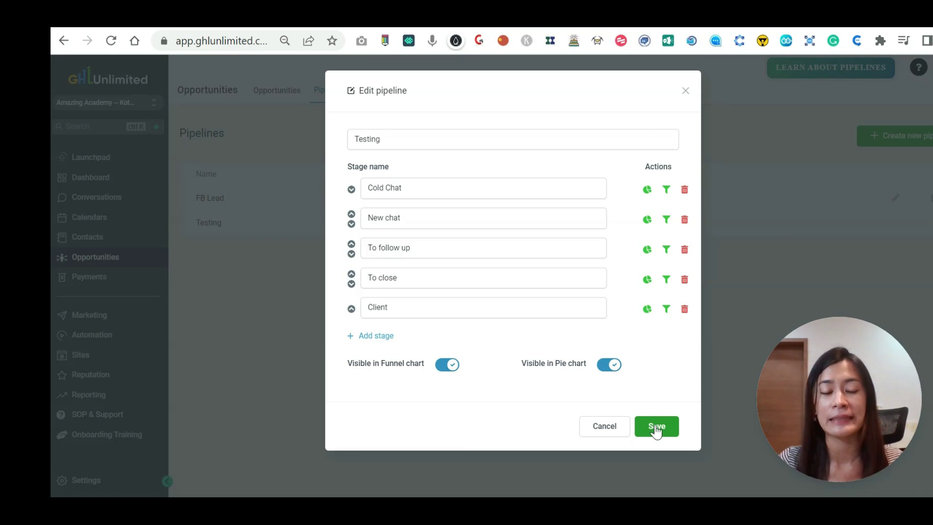
left_click(654, 425)
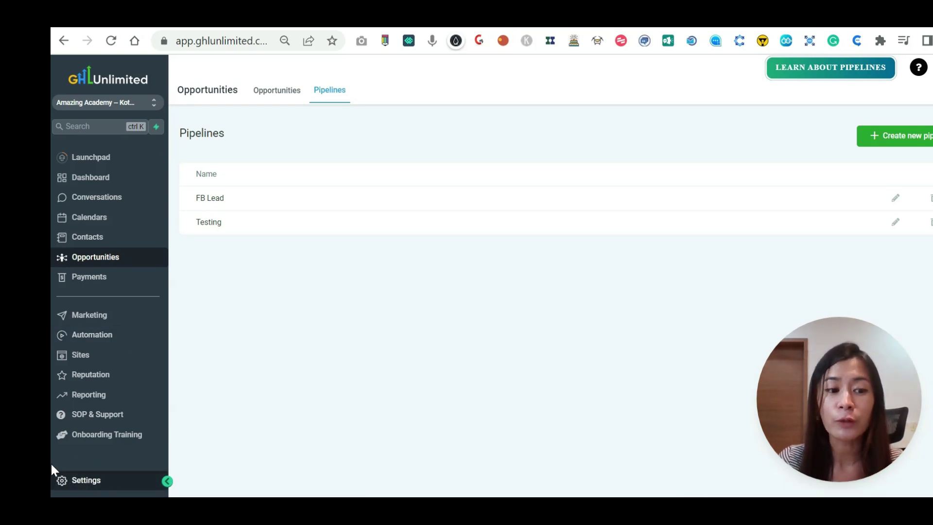
Find the API Key in the Business Profile settings with a page search and copy it.
left_click(101, 471)
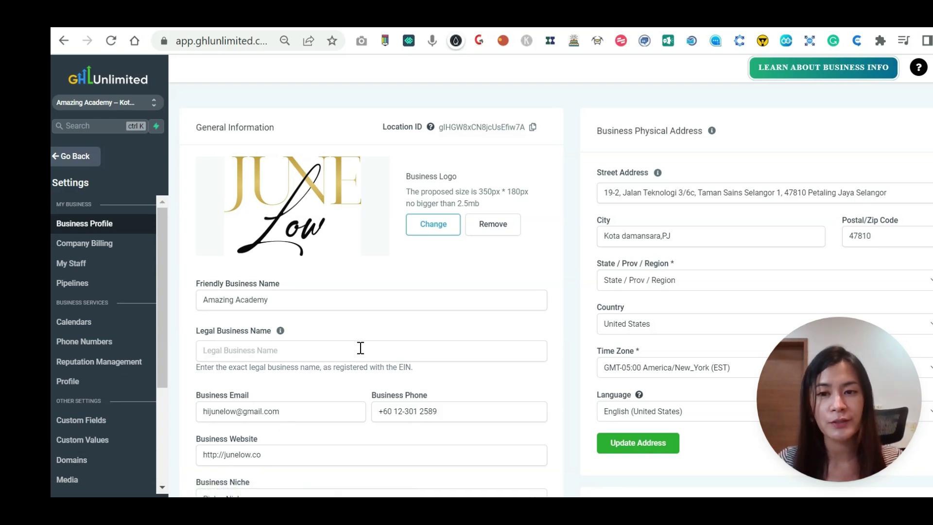
key("ctrl+f")
type("api")
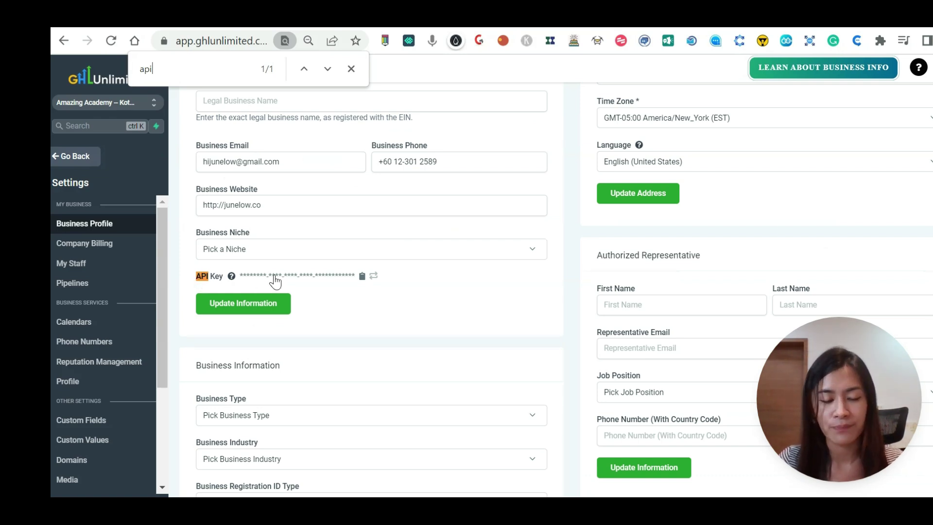
left_click(363, 277)
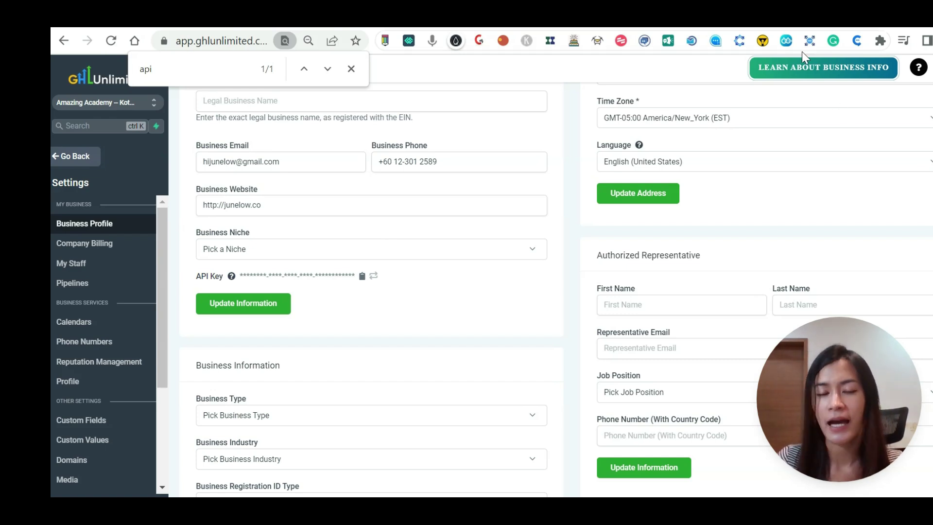
Open the Client CRM extension popup, close it, then reopen it to the Create Label page.
left_click(851, 43)
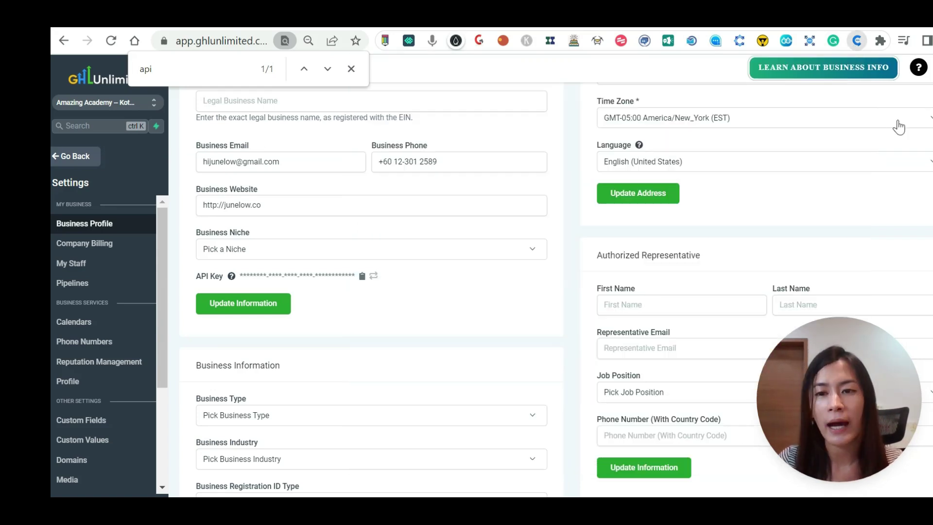
left_click(900, 125)
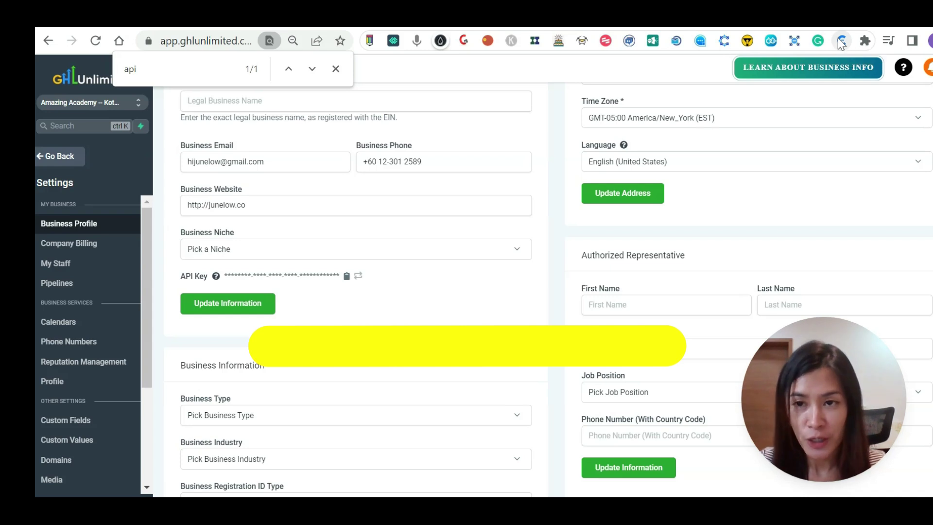
left_click(841, 42)
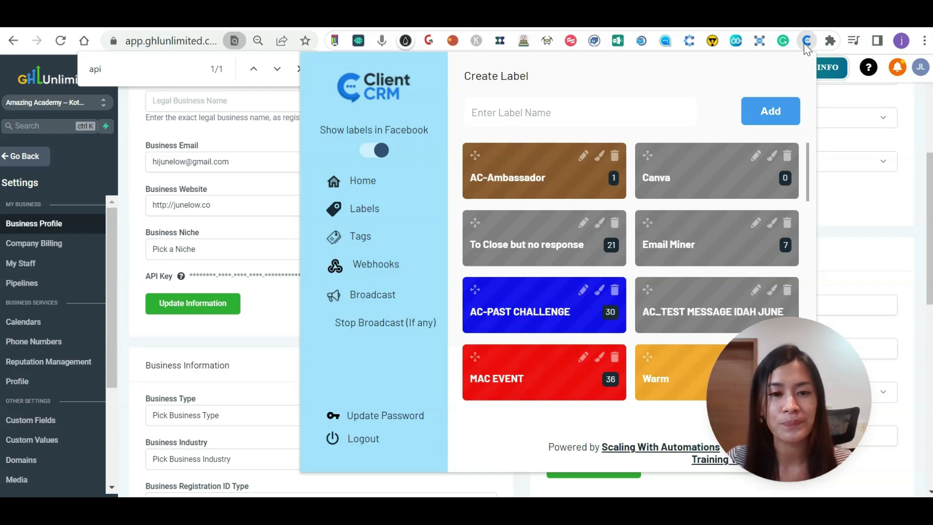
Open the full Client CRM page and go to its Settings.
left_click(369, 184)
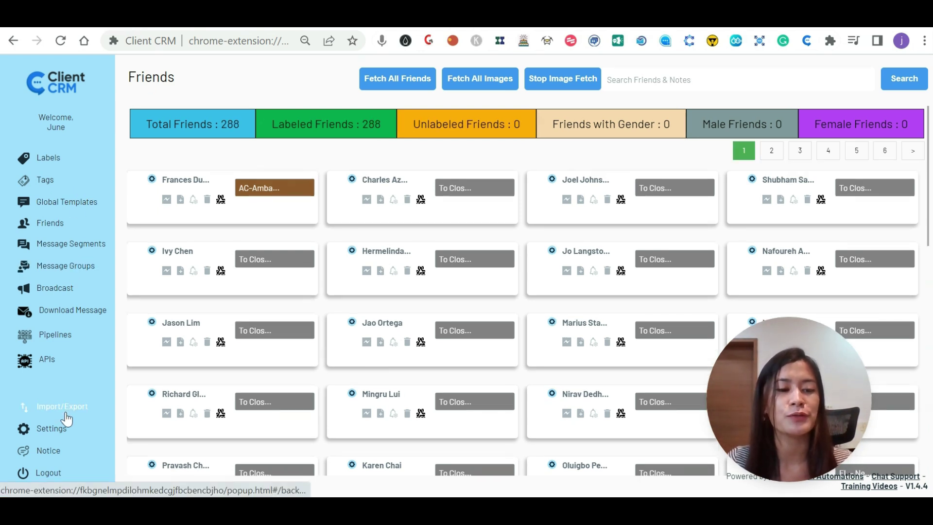
left_click(58, 438)
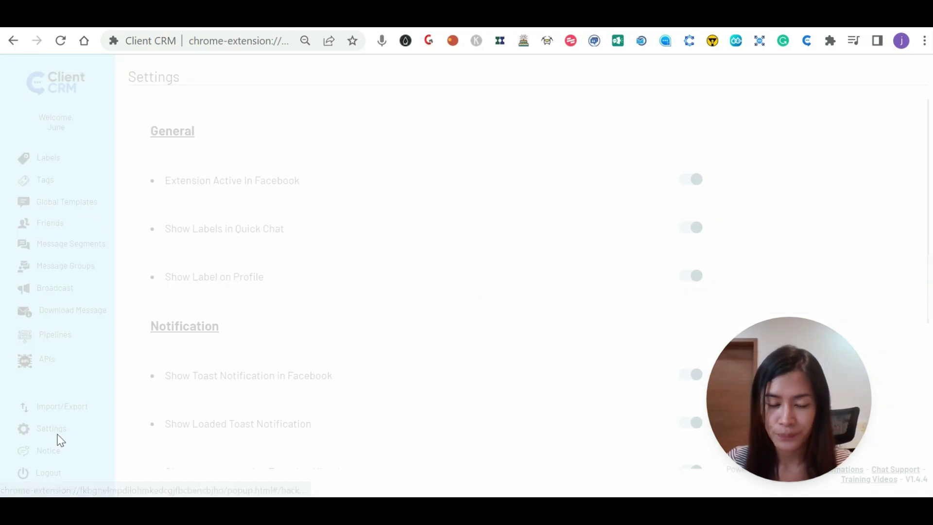
scroll(438, 330, "down", 3)
scroll(438, 323, "down", 1)
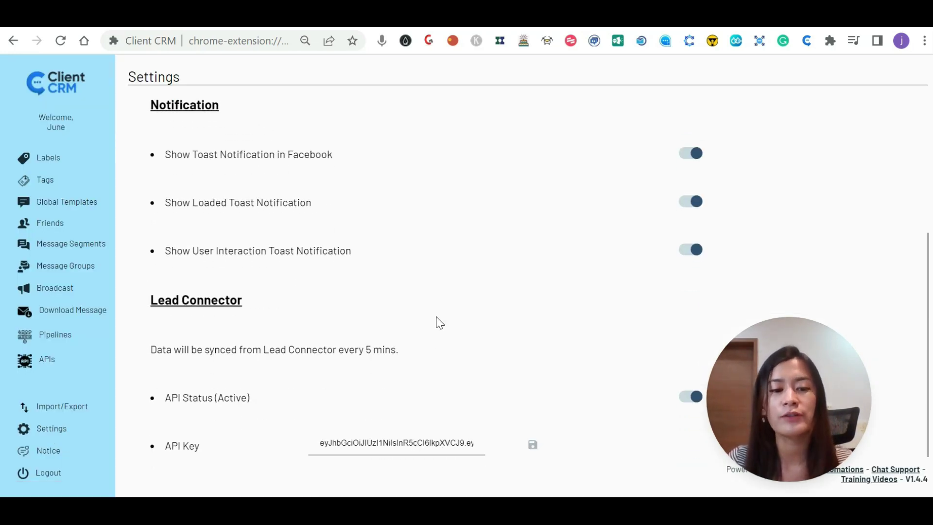
scroll(436, 324, "up", 1)
scroll(569, 281, "down", 1)
scroll(607, 359, "up", 2)
scroll(666, 423, "down", 1)
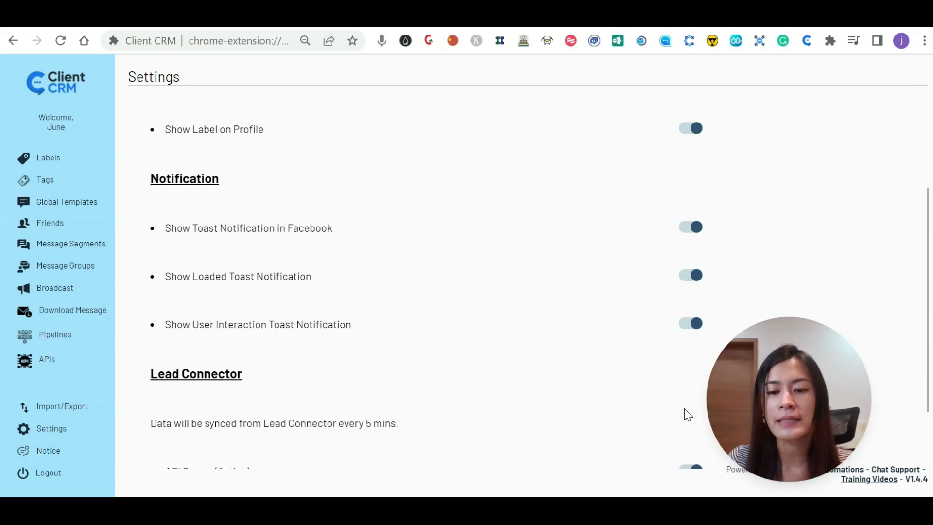
Toggle the Lead Connector API status off and back on, then save the pasted API key.
left_click(690, 467)
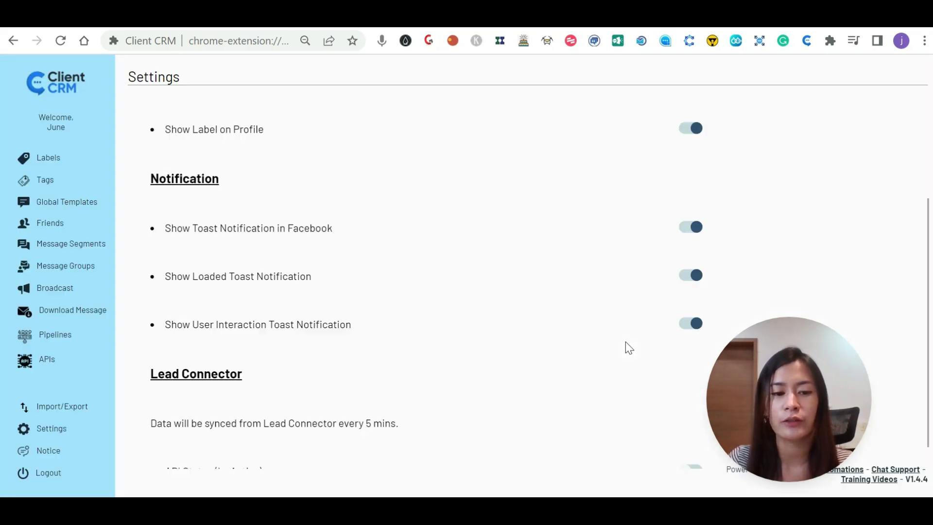
scroll(625, 342, "down", 1)
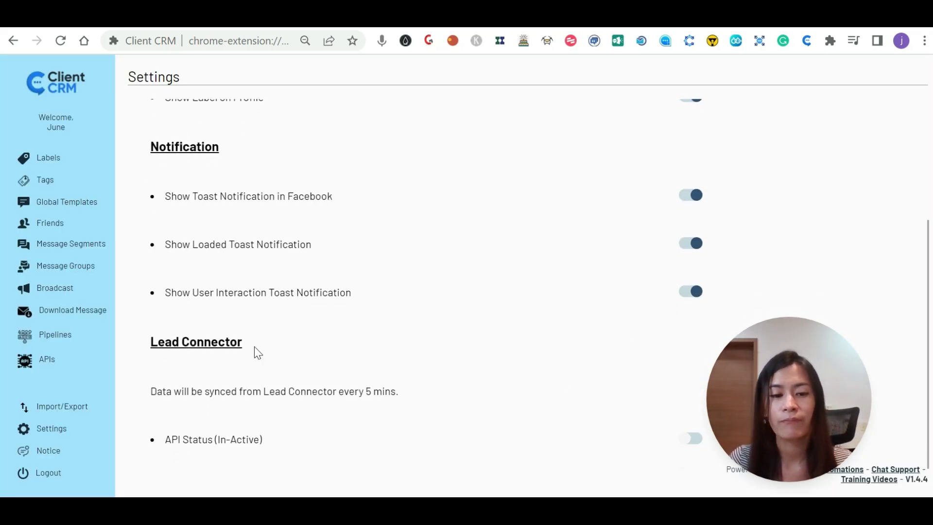
left_click_drag(839, 385, 901, 331)
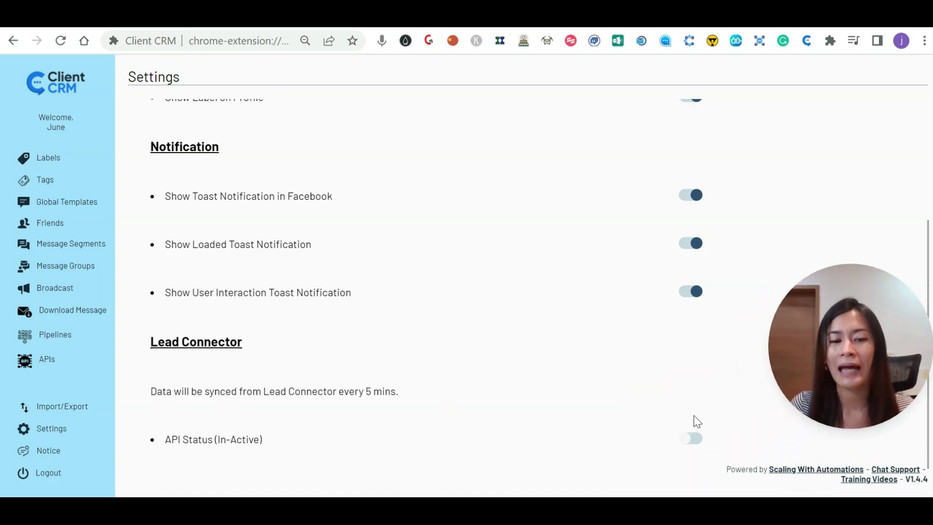
scroll(698, 422, "up", 1)
scroll(698, 422, "down", 1)
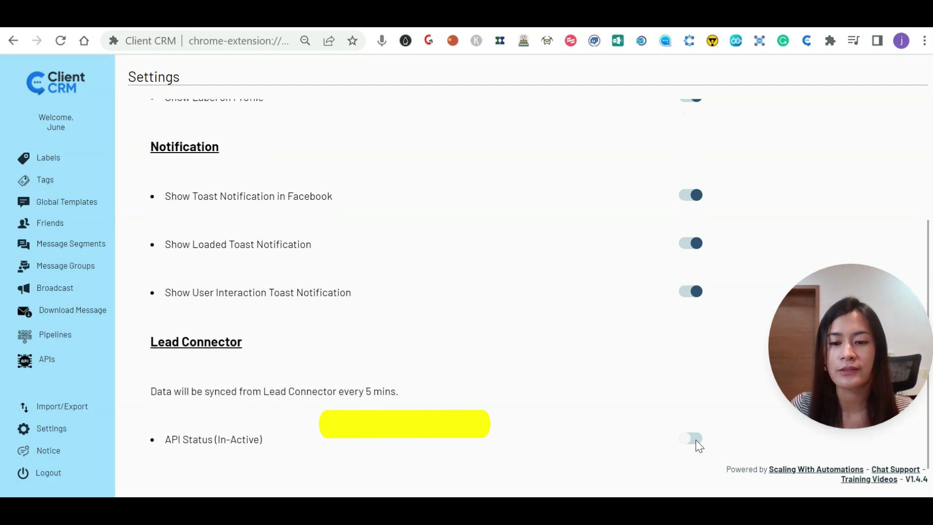
left_click(695, 441)
scroll(341, 411, "down", 1)
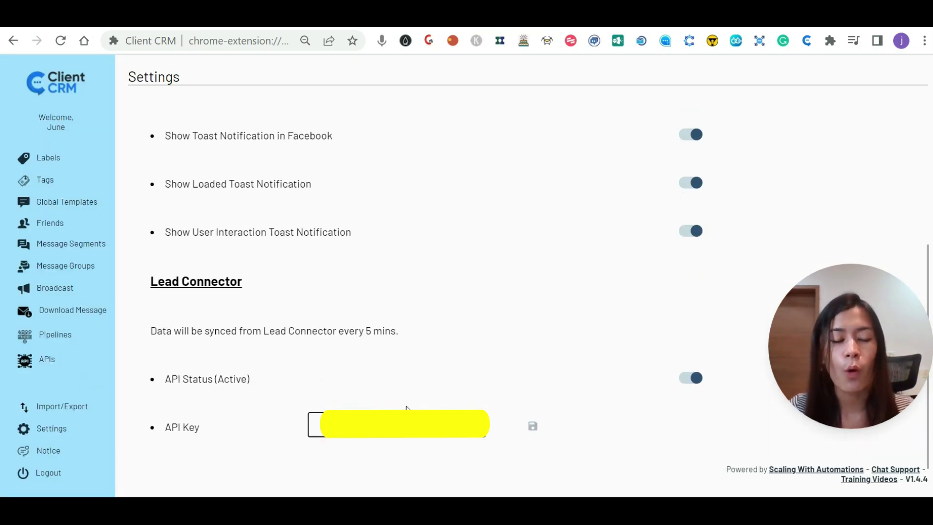
left_click(533, 427)
scroll(375, 341, "up", 1)
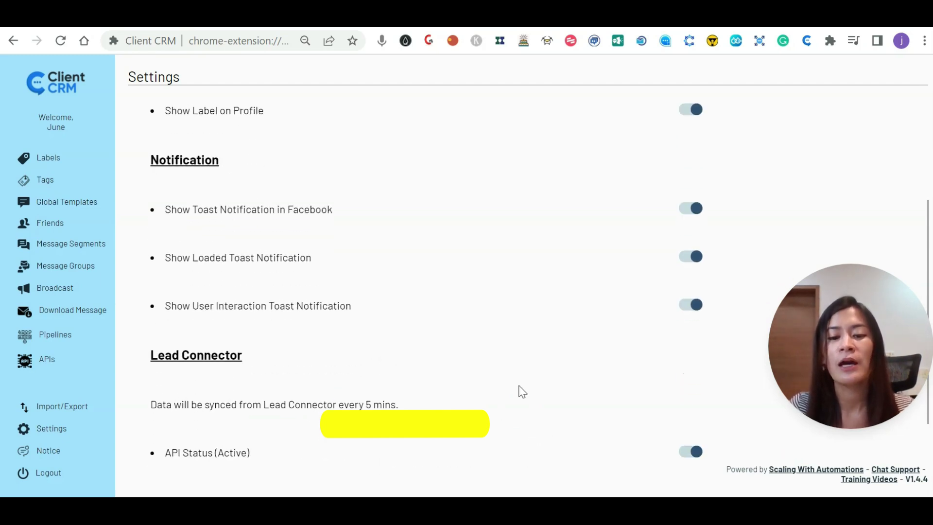
scroll(528, 404, "down", 1)
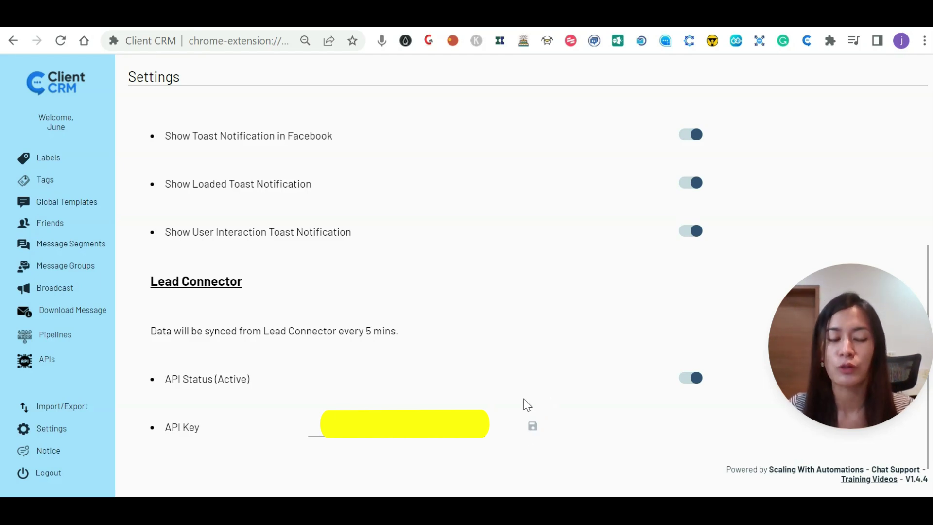
scroll(421, 370, "up", 2)
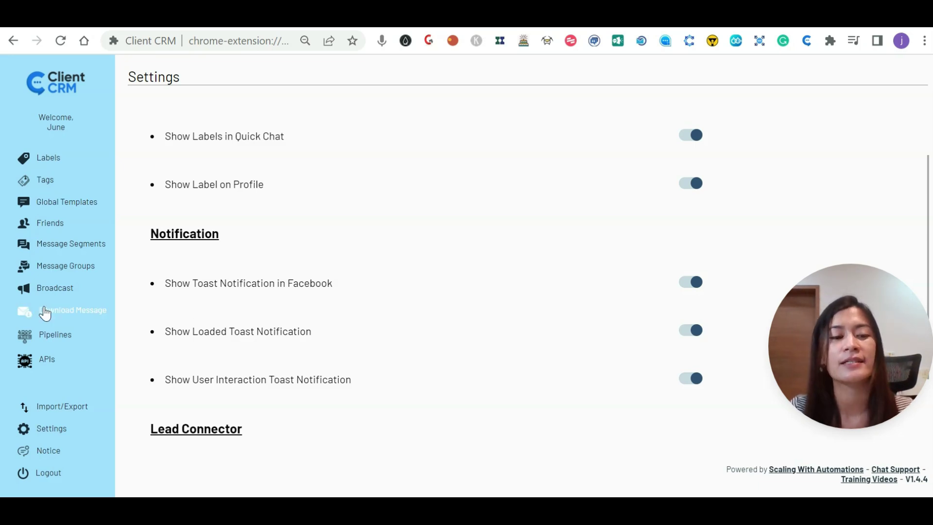
Show the Testing pipeline on Client CRM's Pipelines page.
left_click(40, 341)
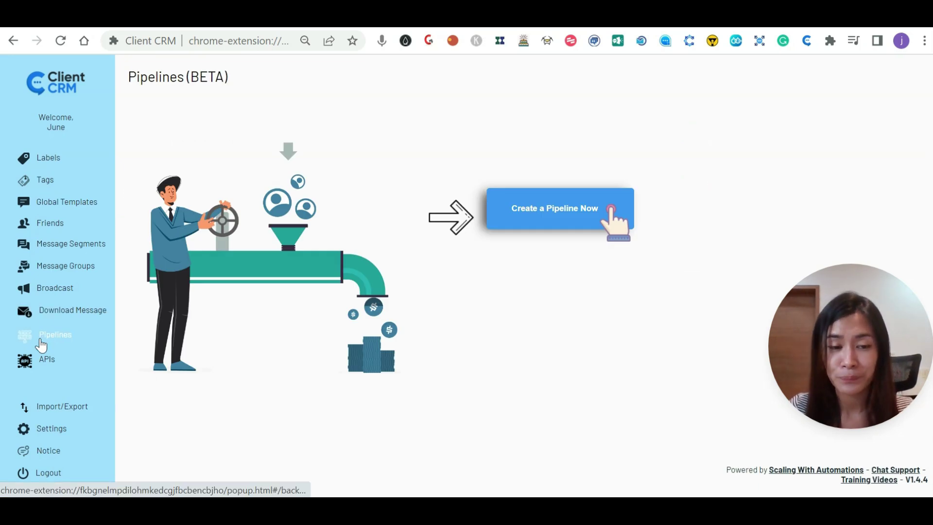
left_click(258, 81)
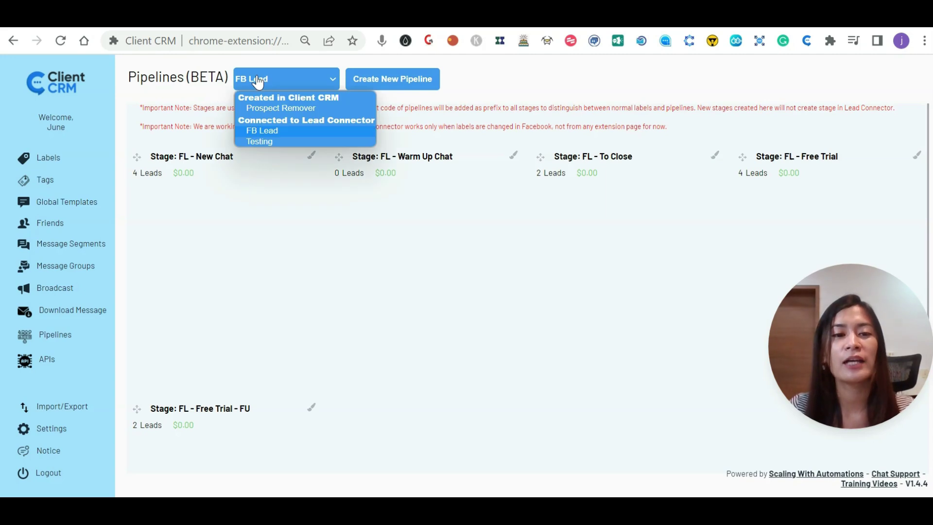
left_click(256, 140)
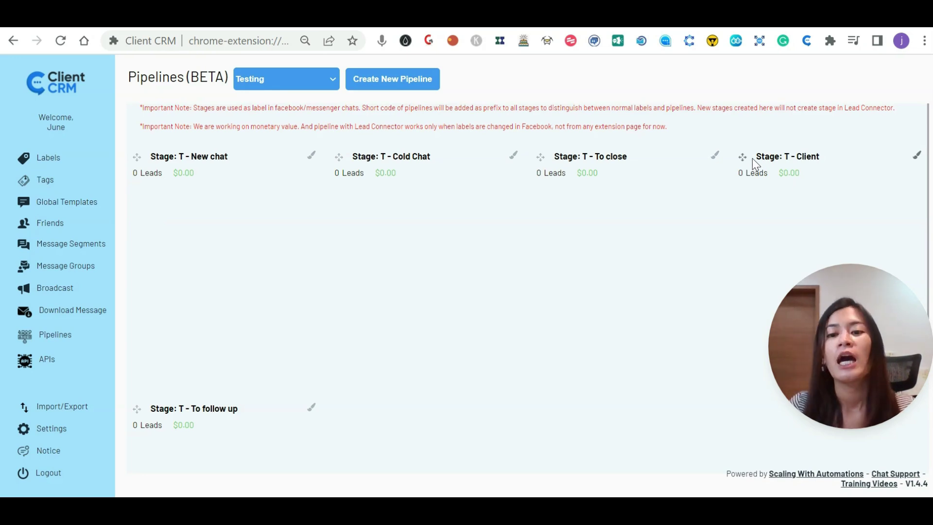
Colour the T - New chat stage red (E31212).
left_click_drag(152, 158, 224, 157)
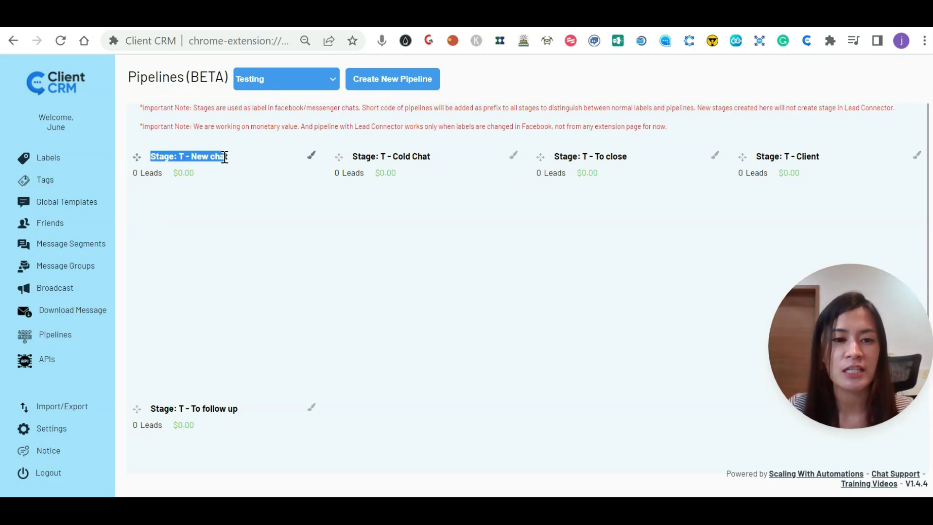
left_click(312, 158)
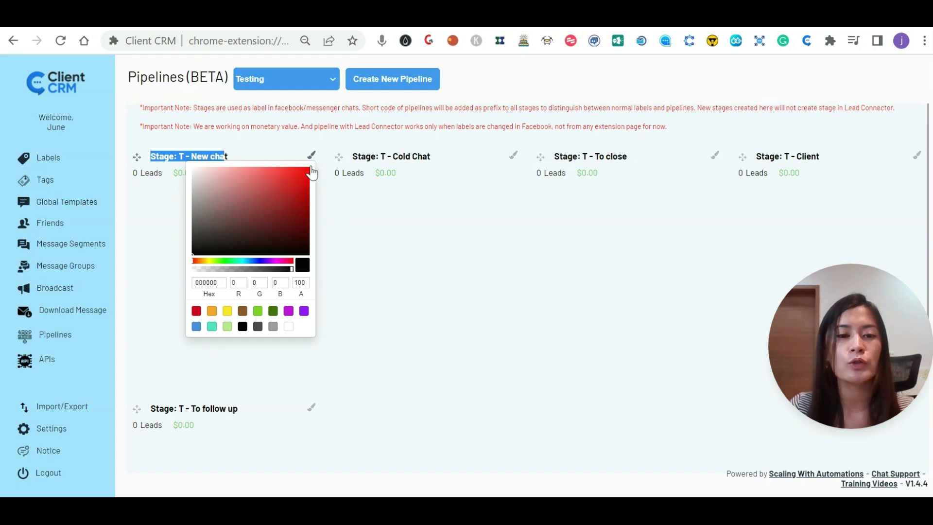
left_click(301, 178)
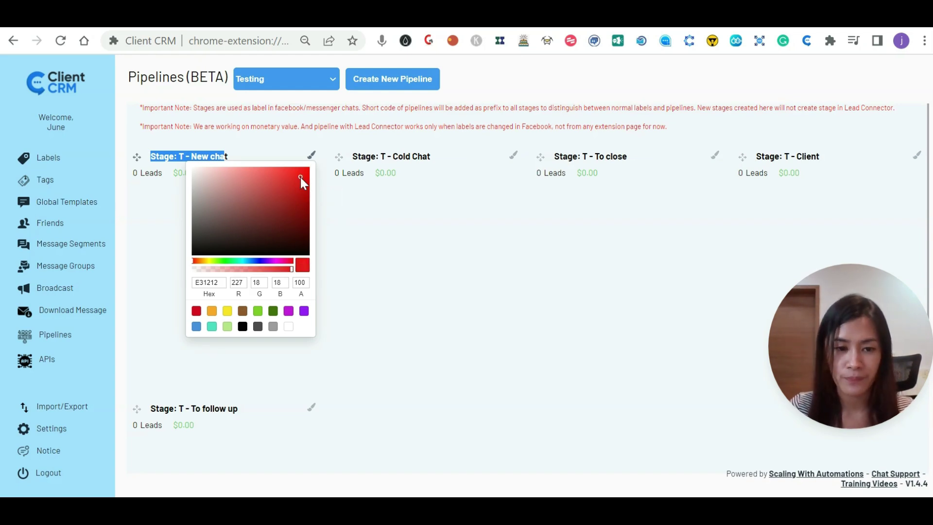
left_click(369, 237)
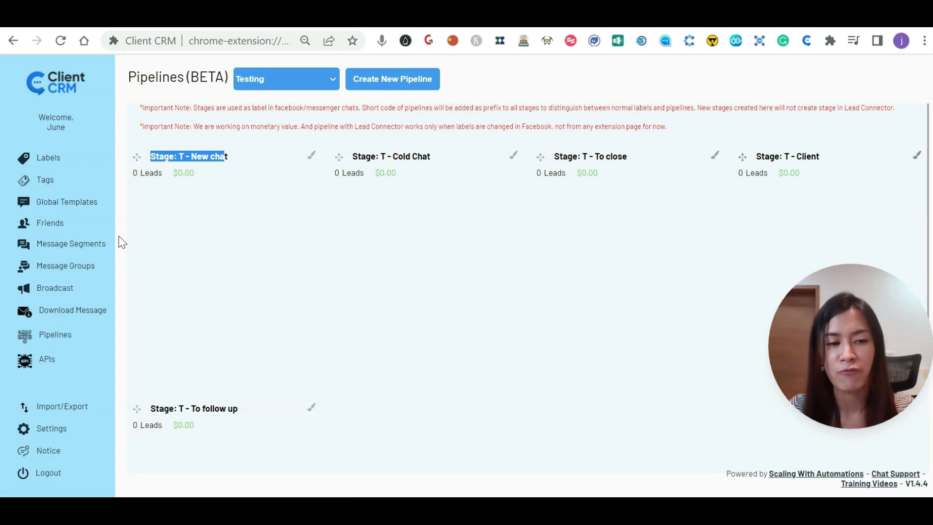
Browse the Client CRM label boards on pages 4 and 2, then return to page 1.
left_click(47, 162)
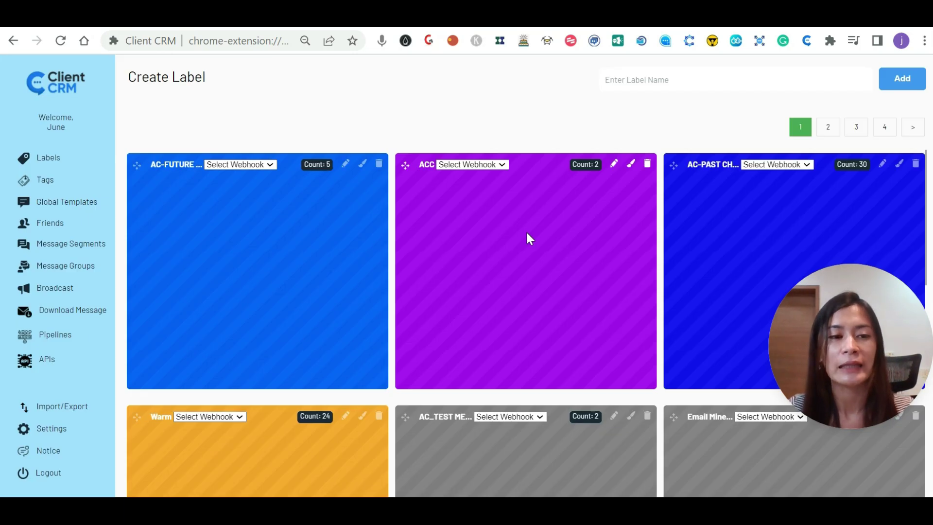
scroll(577, 251, "down", 10)
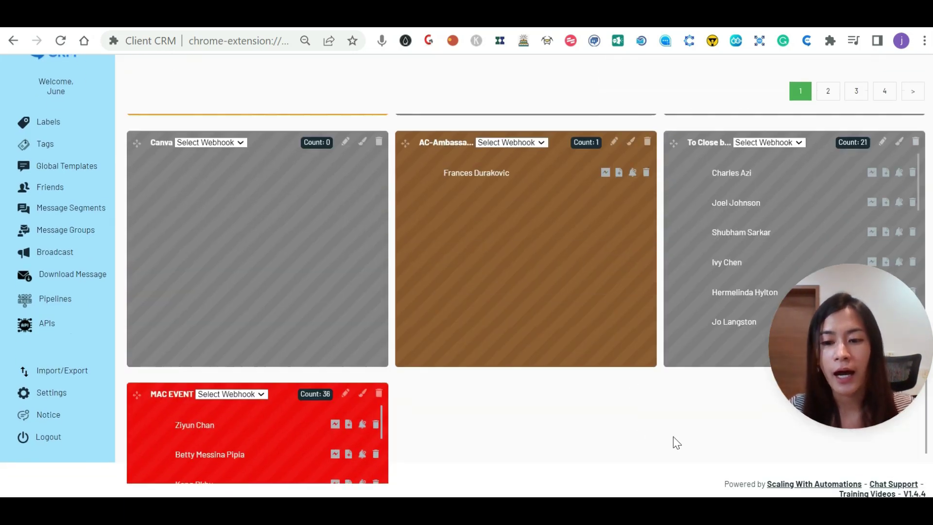
scroll(672, 436, "up", 5)
left_click(884, 91)
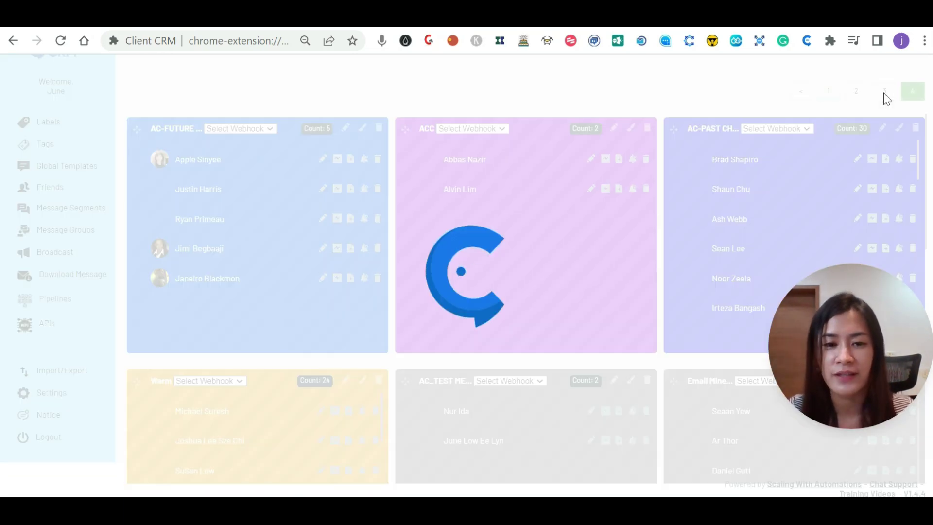
scroll(661, 386, "up", 1)
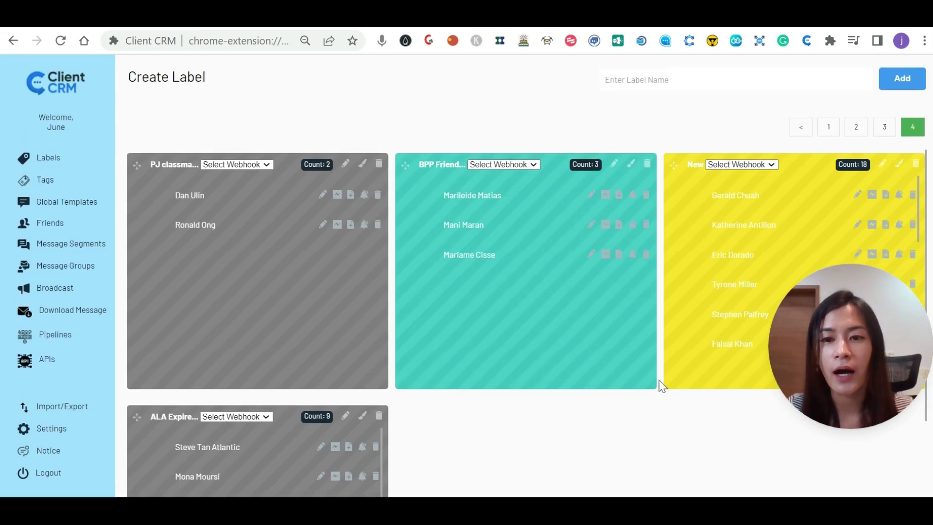
left_click(857, 131)
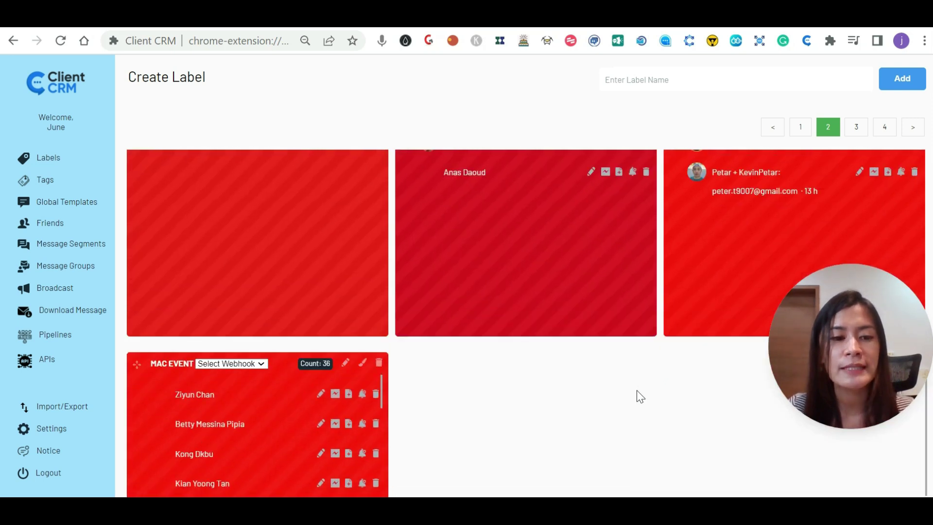
scroll(637, 390, "up", 5)
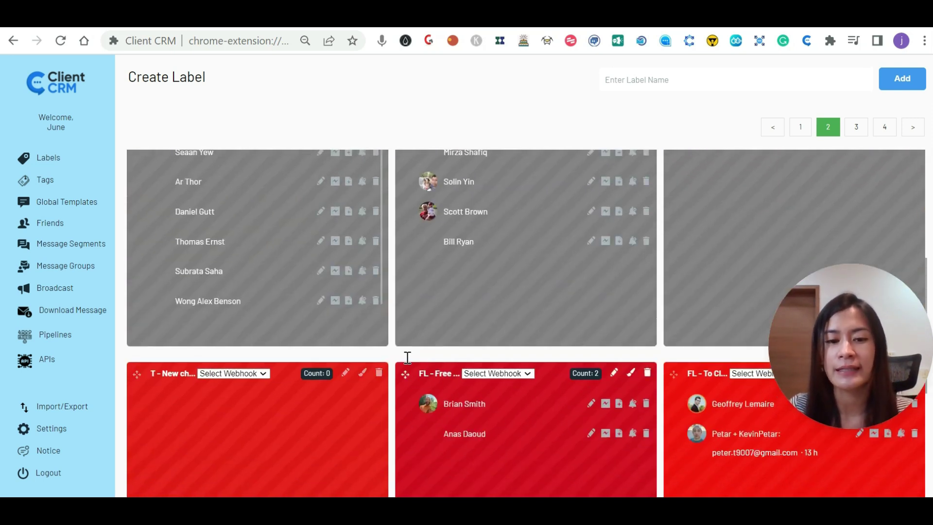
scroll(389, 388, "up", 3)
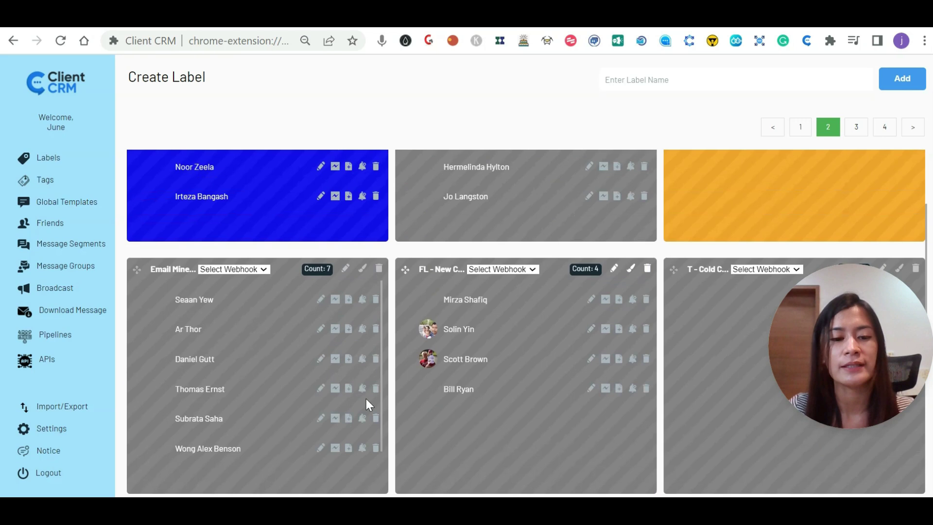
scroll(366, 403, "down", 1)
scroll(510, 351, "down", 1)
scroll(758, 166, "up", 1)
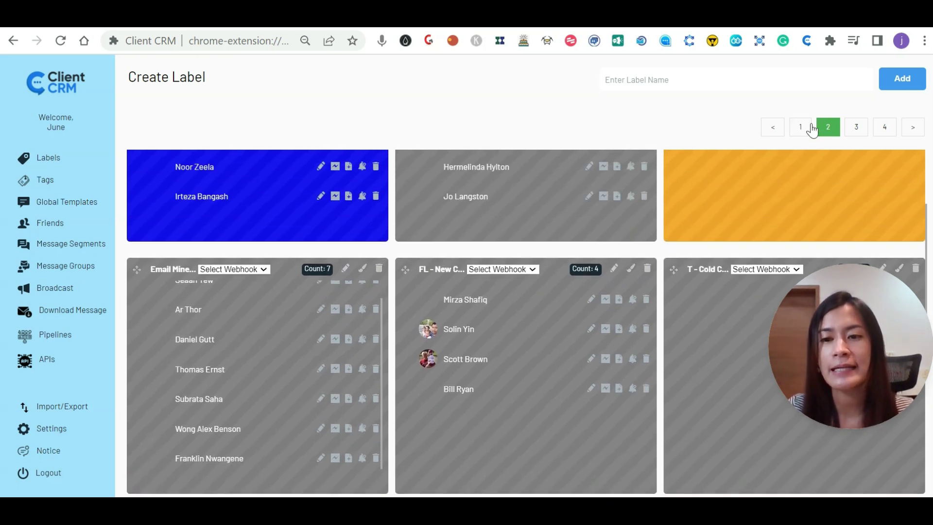
left_click(809, 127)
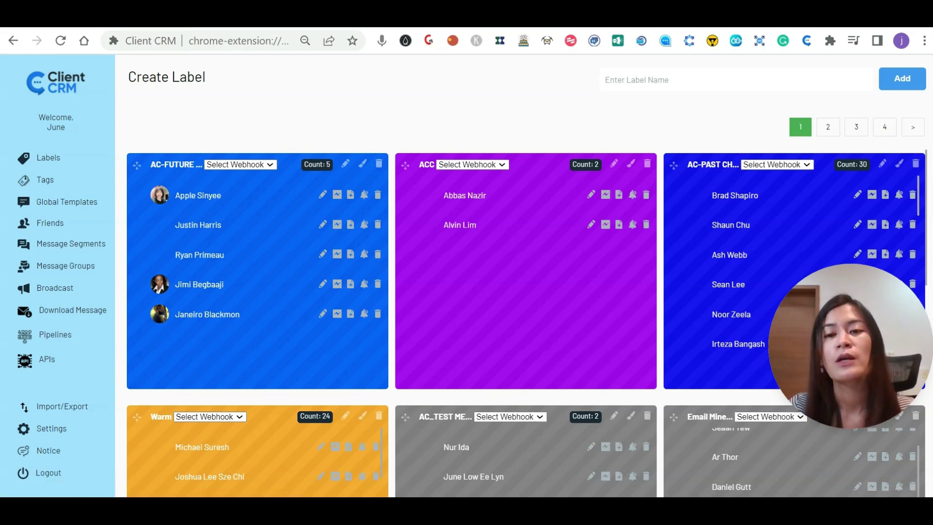
Load the user's own Facebook profile page in a new Chrome tab and highlight its address.
left_click(743, 17)
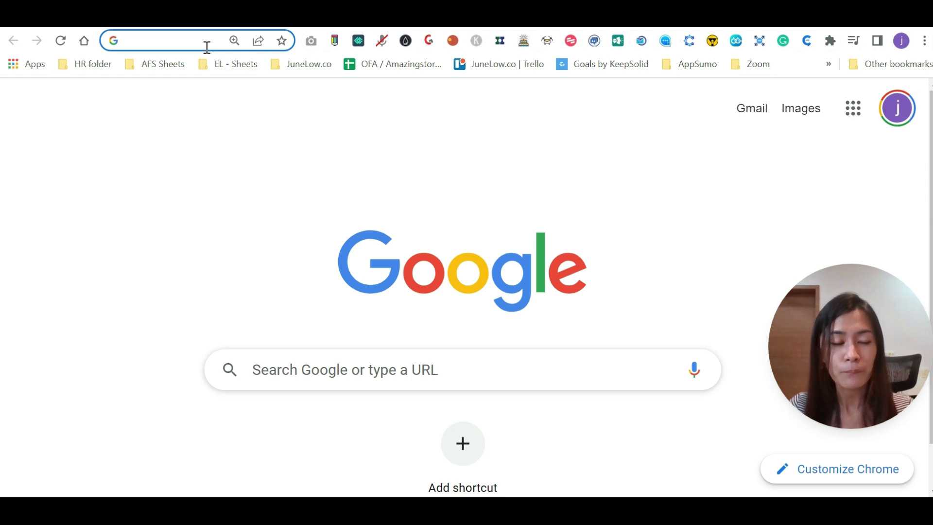
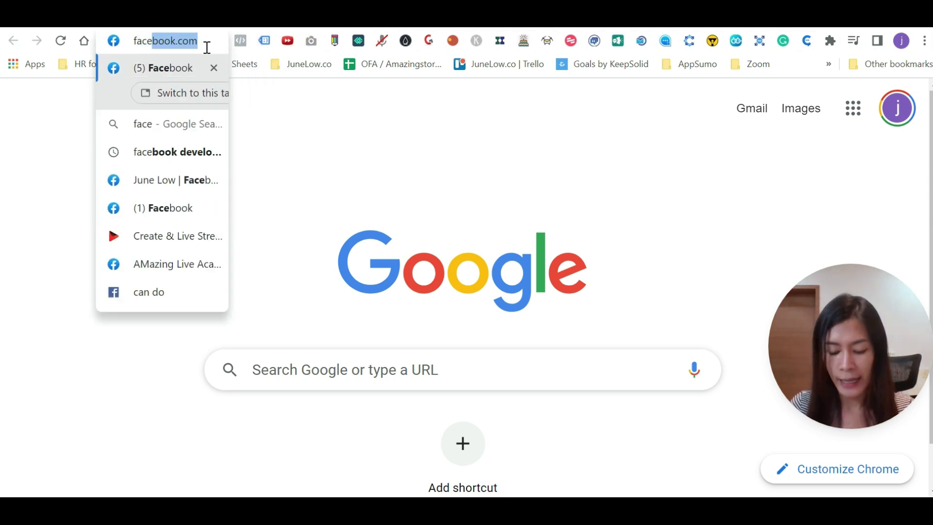
key("Right")
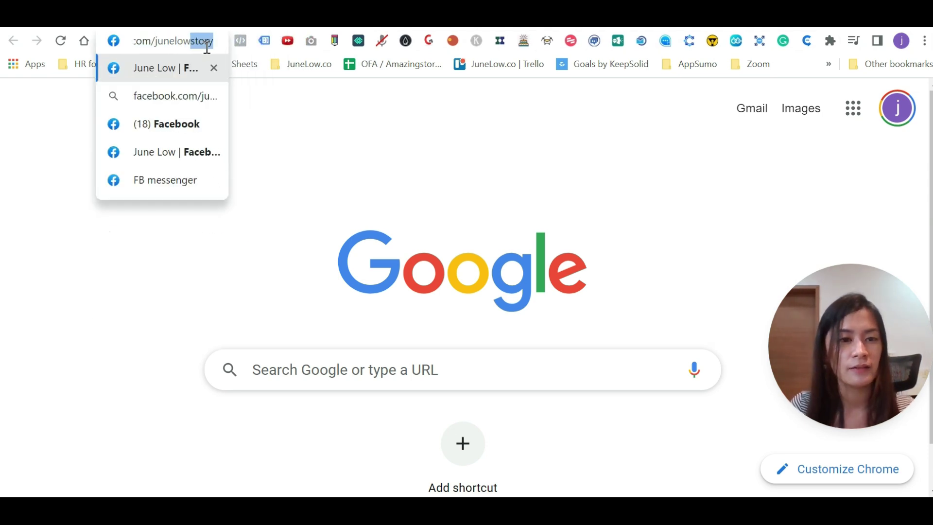
key("Return")
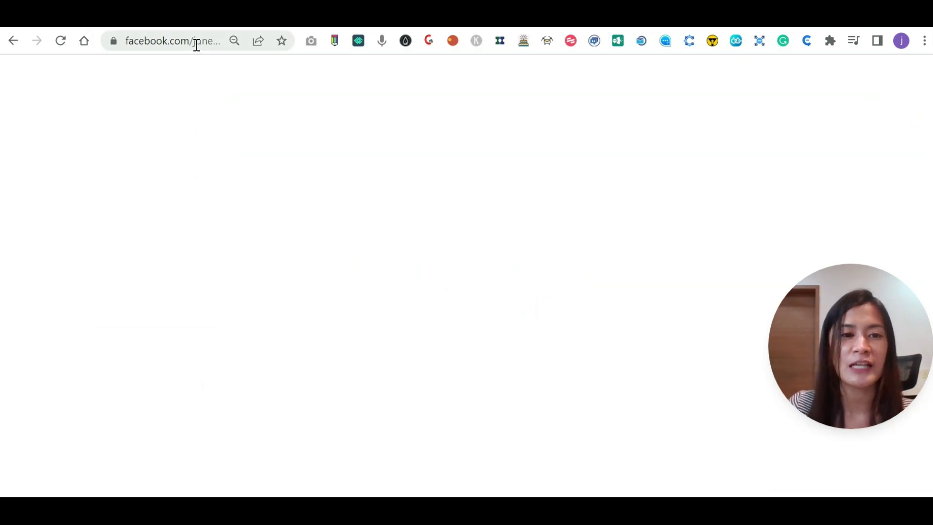
left_click(197, 45)
left_click_drag(194, 40, 312, 42)
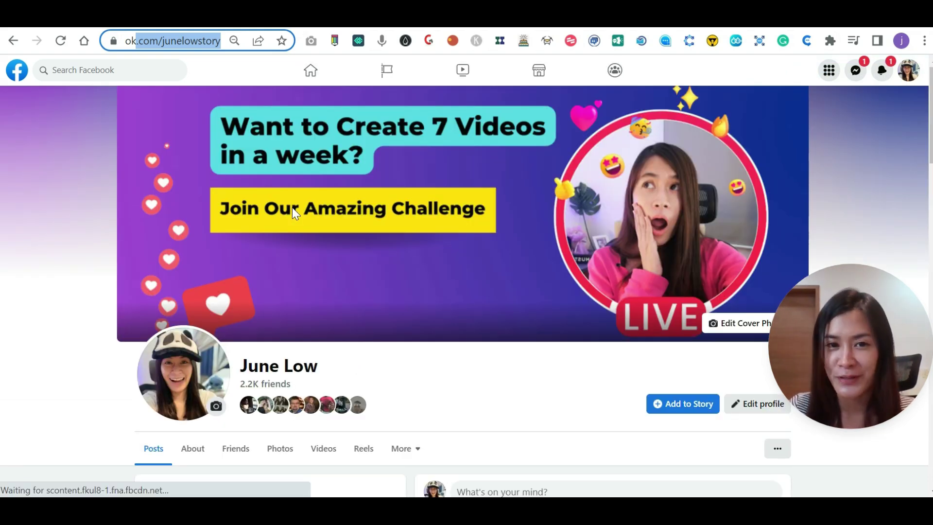
Open a friend's conversation from further down the Messenger chat list.
left_click(854, 78)
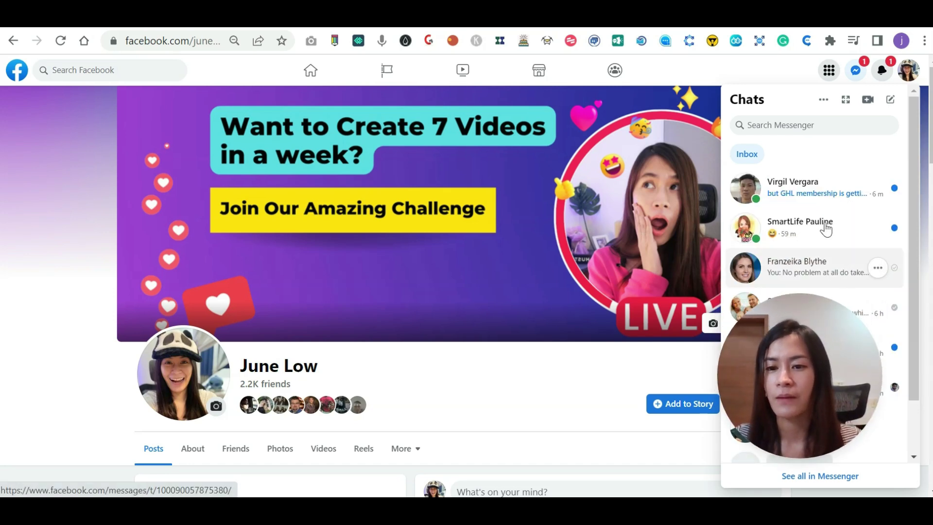
left_click(827, 229)
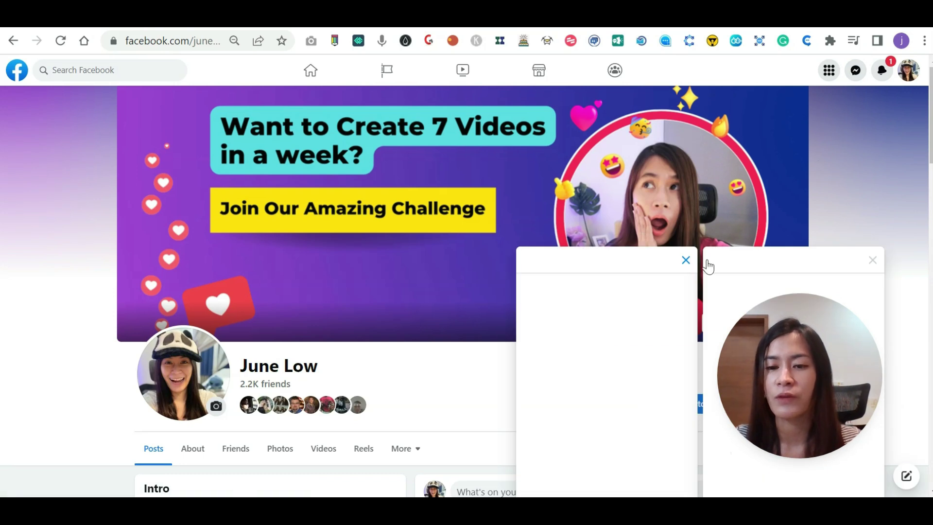
left_click(686, 261)
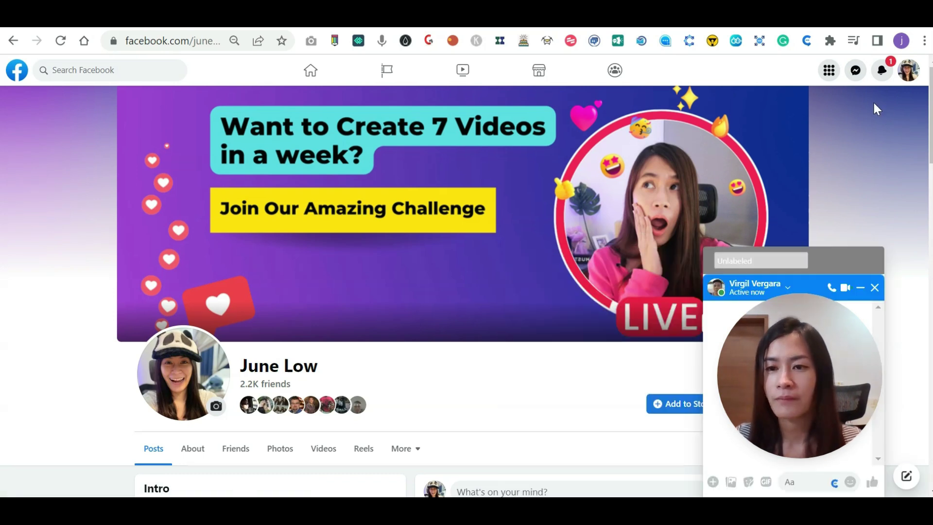
left_click(856, 70)
scroll(830, 209, "down", 5)
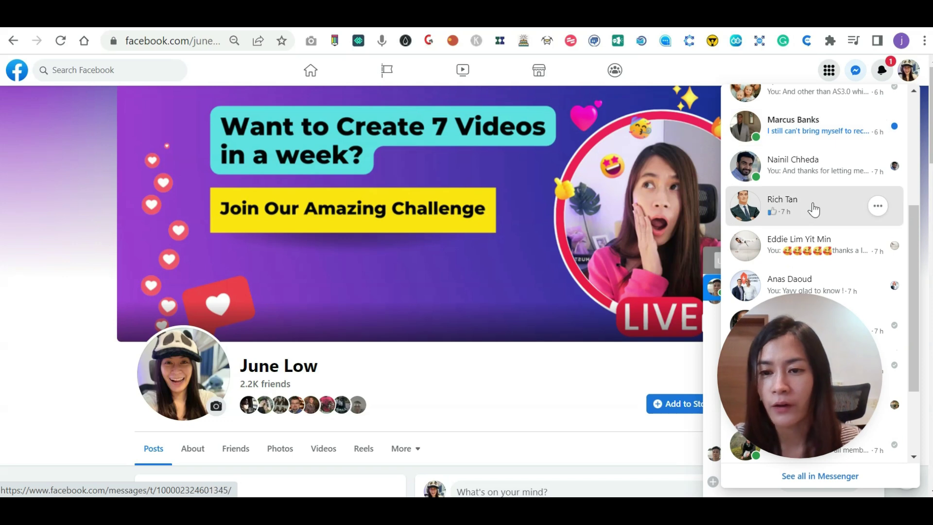
left_click(817, 217)
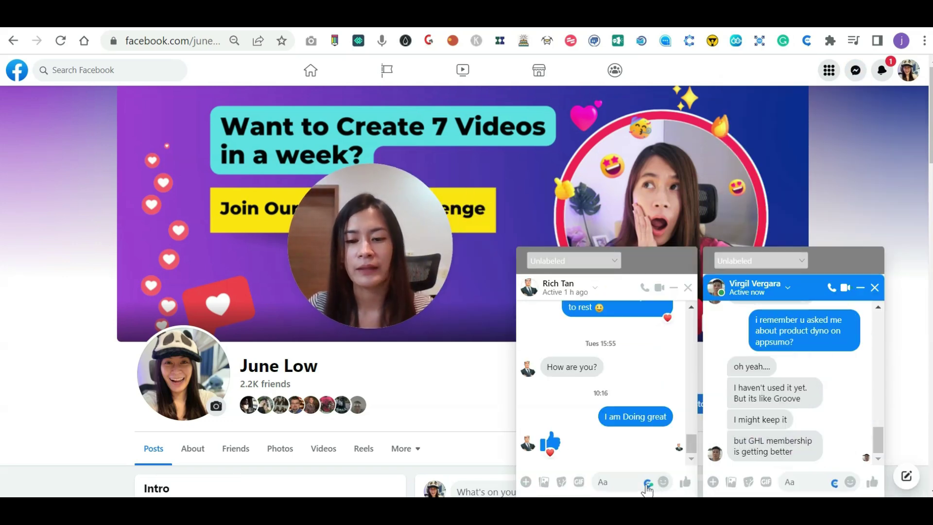
Collapse the Genius Messenger additional-details view and focus the friend's chat window.
left_click_drag(389, 274, 433, 391)
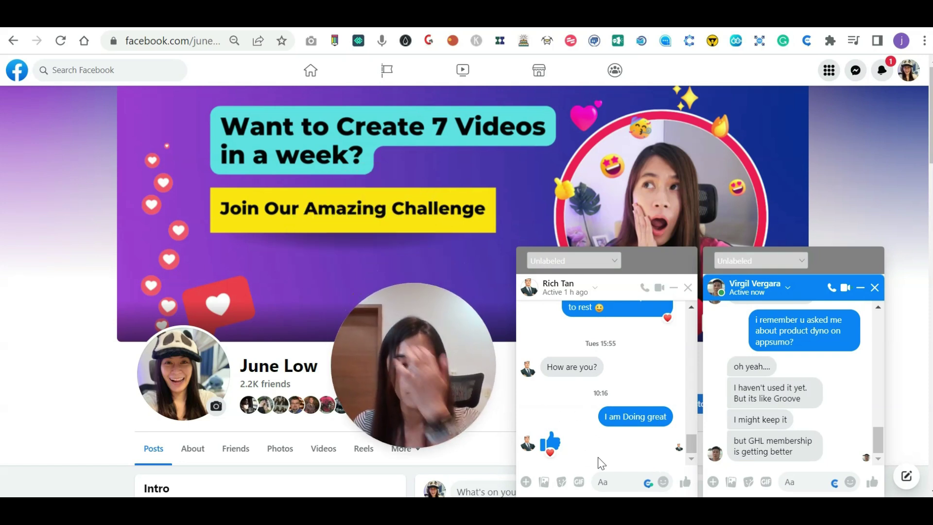
left_click(648, 483)
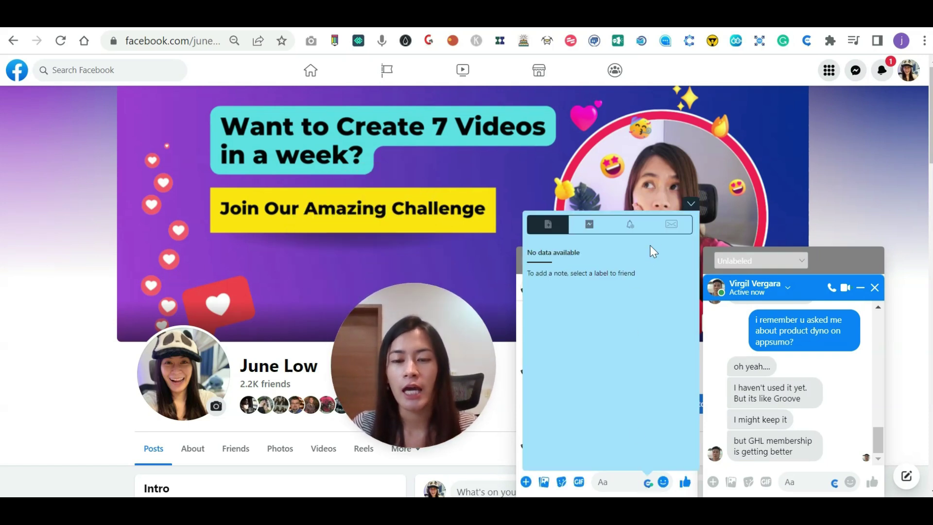
left_click(669, 228)
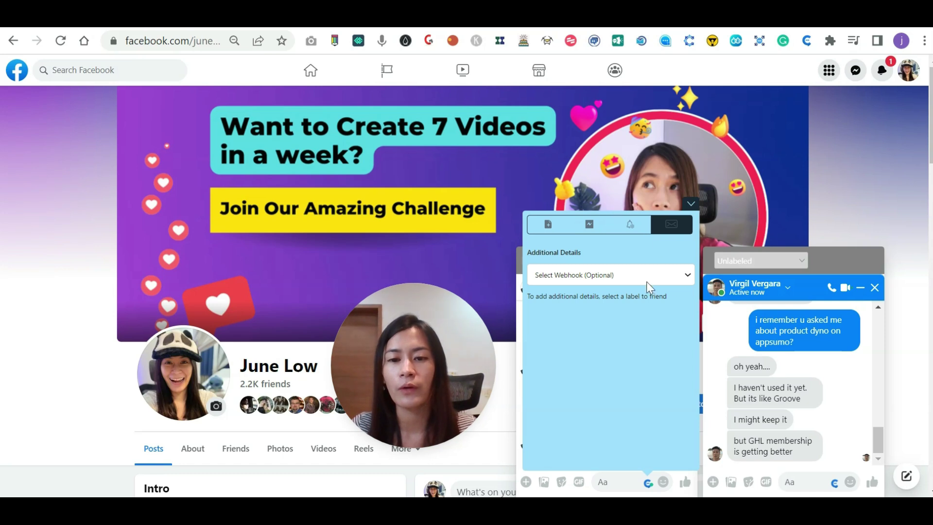
left_click(689, 204)
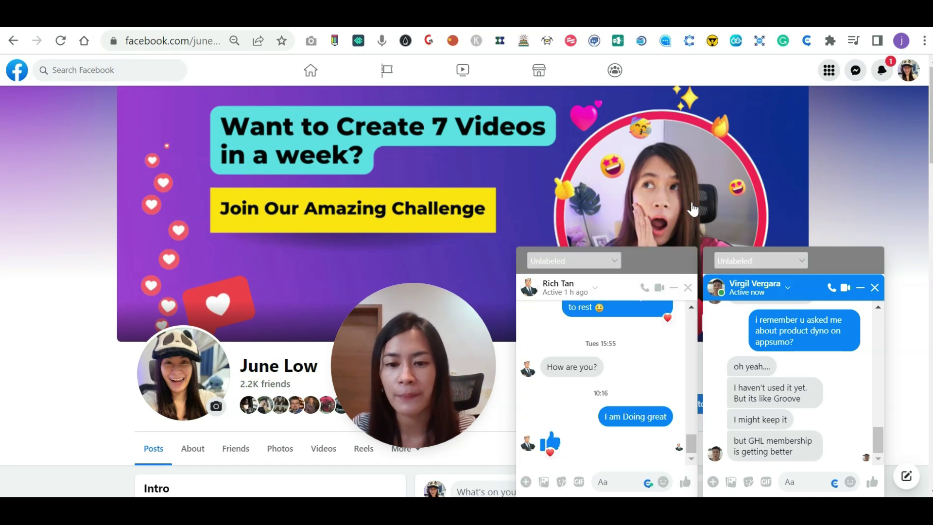
left_click(600, 260)
left_click(600, 258)
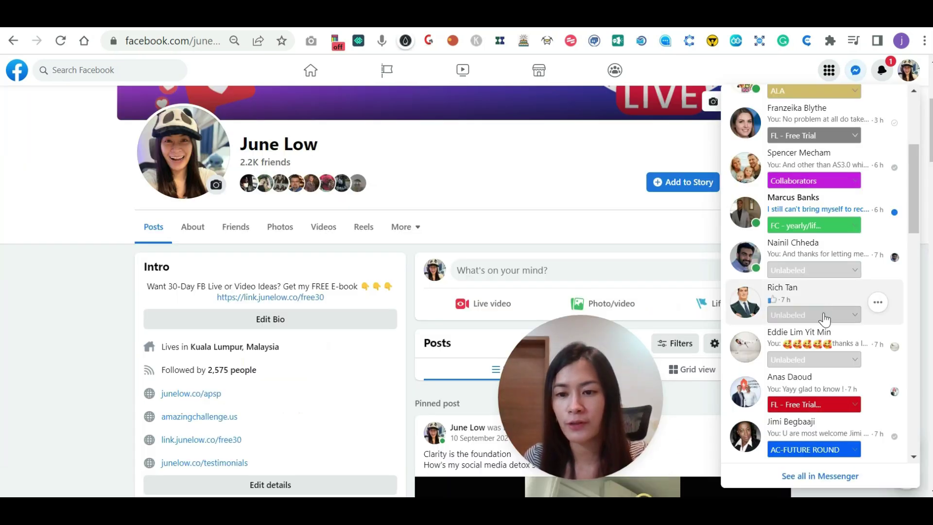
Label the friend's conversation Warm in the Messenger chat list.
left_click(825, 317)
scroll(831, 278, "down", 2)
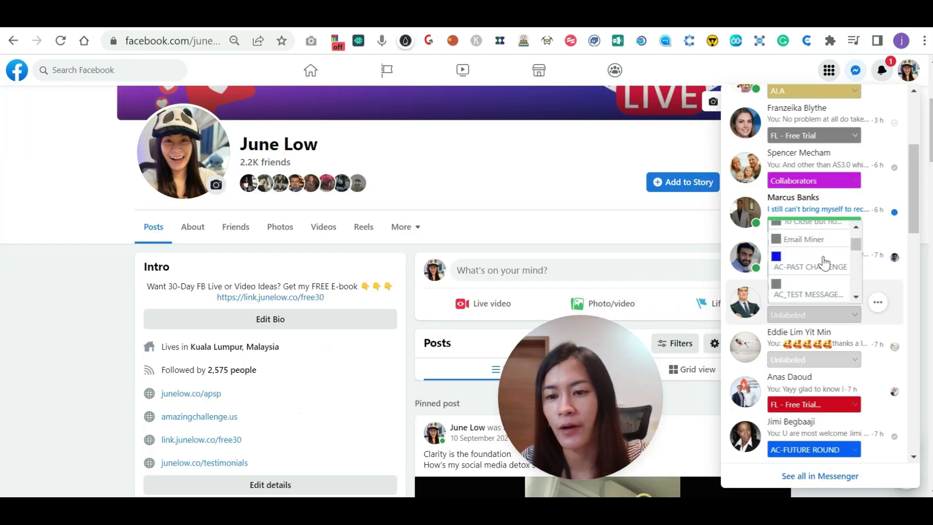
scroll(822, 245, "down", 2)
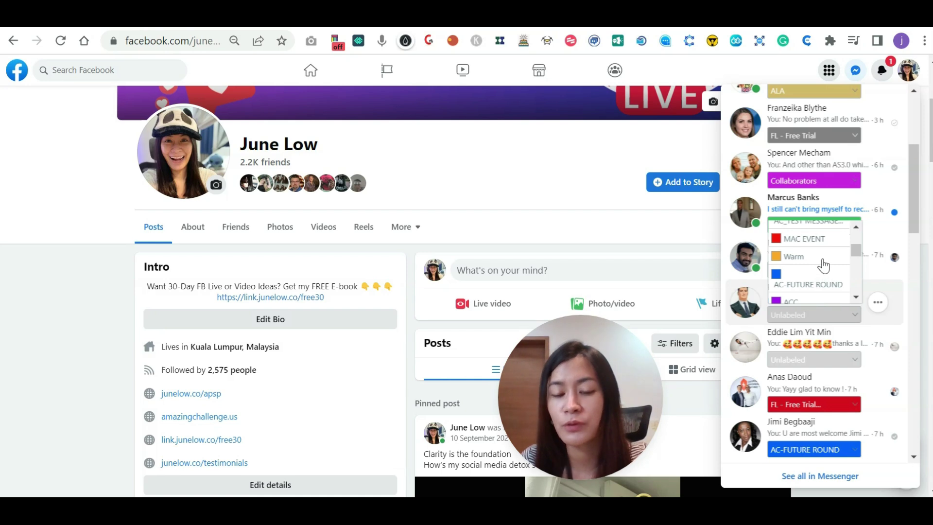
left_click(823, 260)
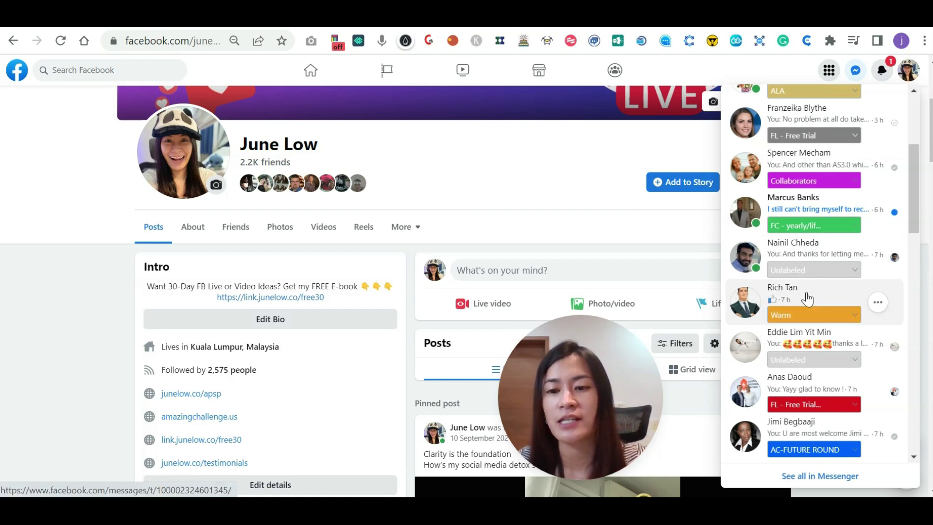
Enter a test email and phone in the friend's Genius Messenger additional details and update.
left_click(829, 323)
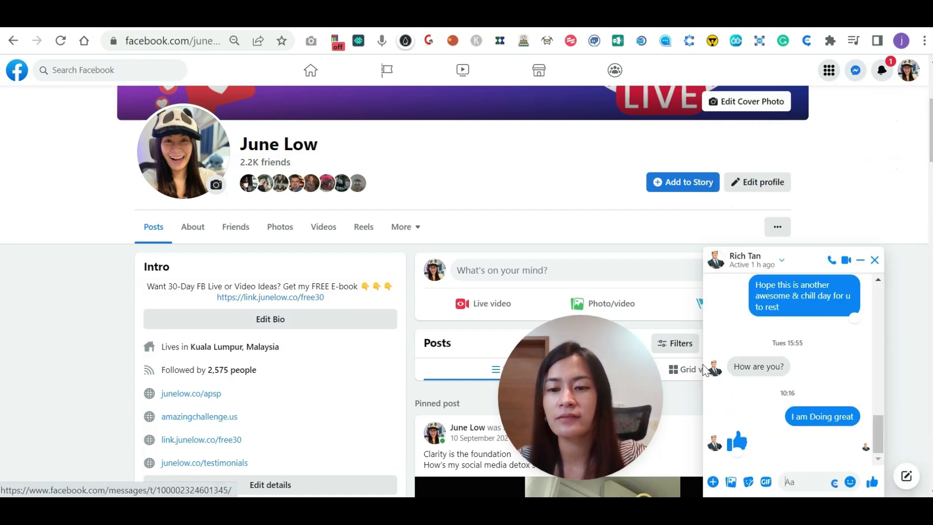
left_click(834, 484)
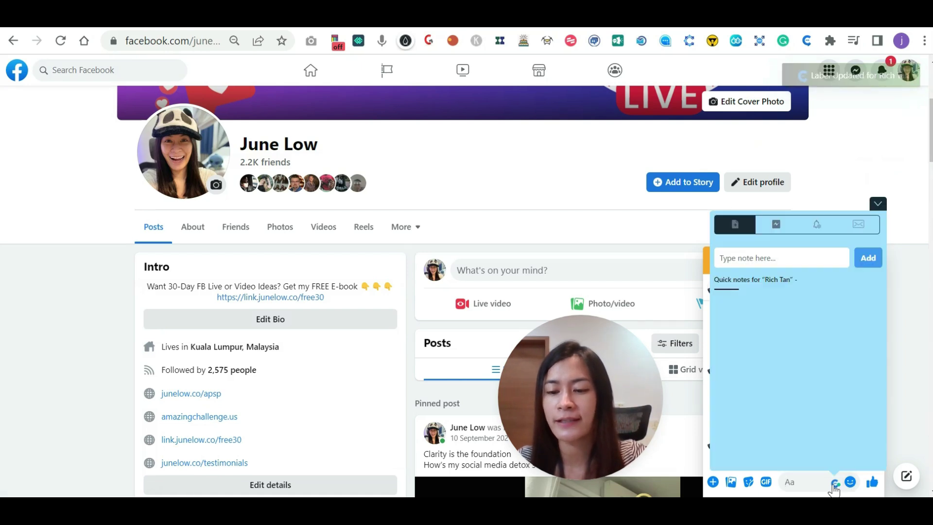
left_click(858, 225)
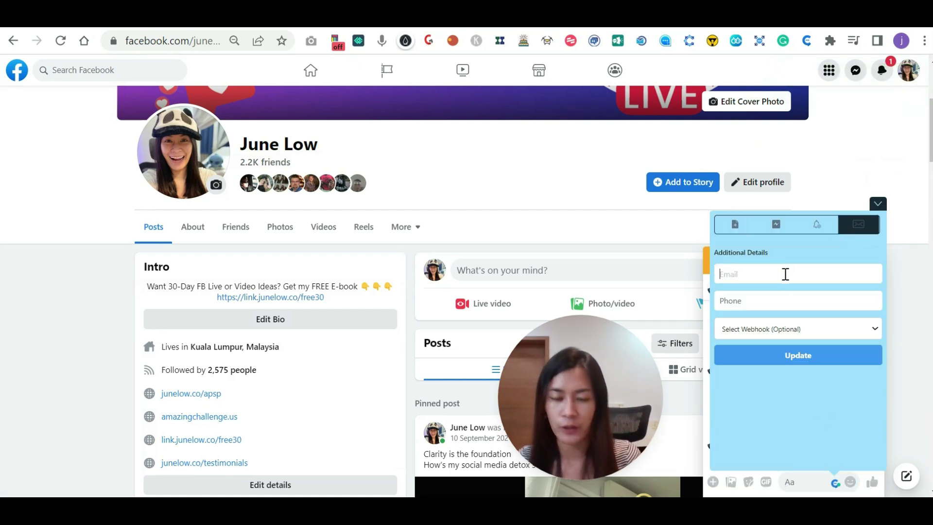
left_click(786, 274)
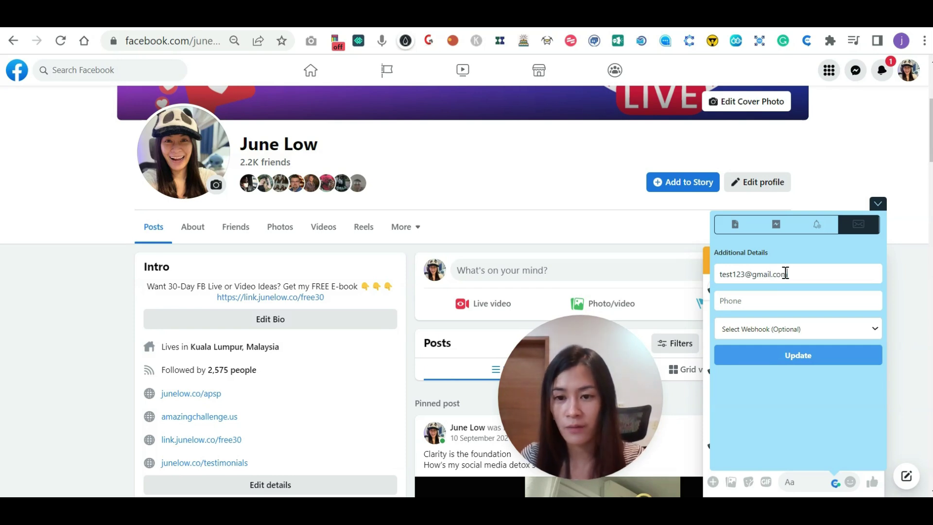
left_click(821, 366)
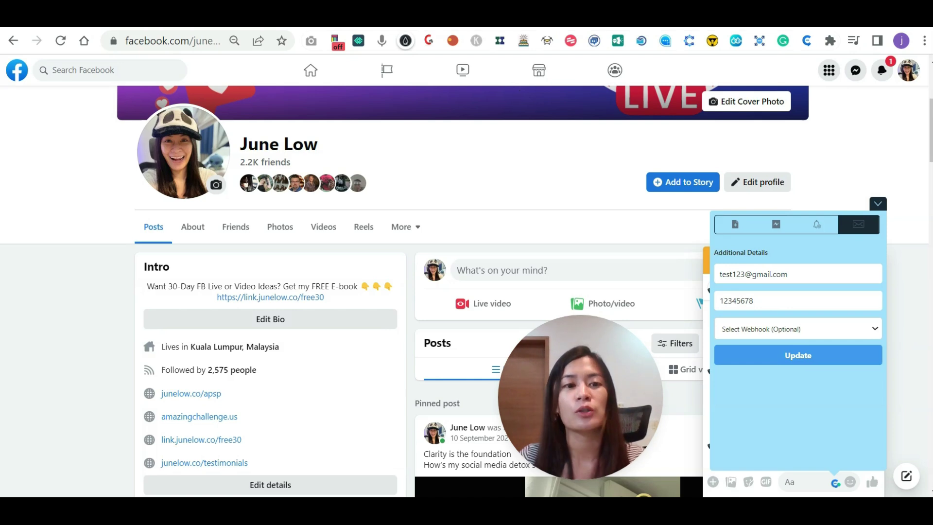
Relabel the friend's chat from Warm to T - Cold Chat.
left_click(880, 207)
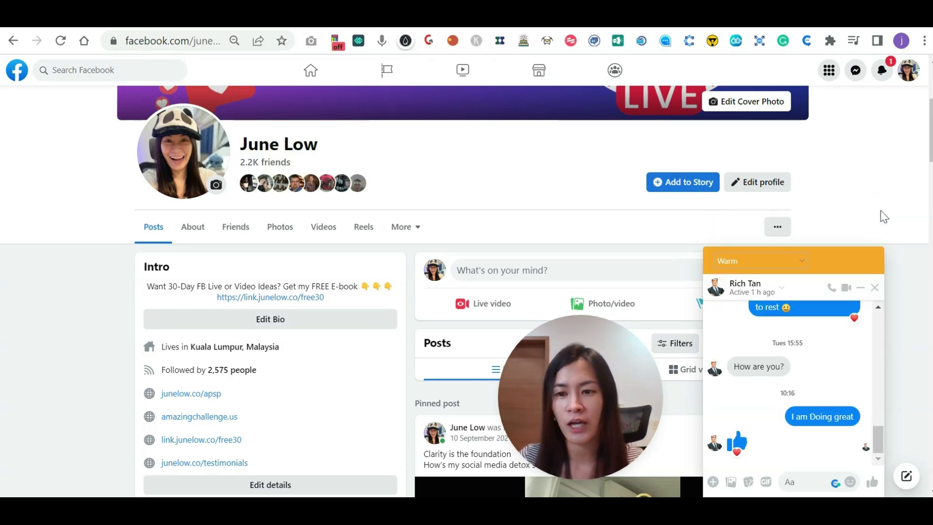
left_click(791, 259)
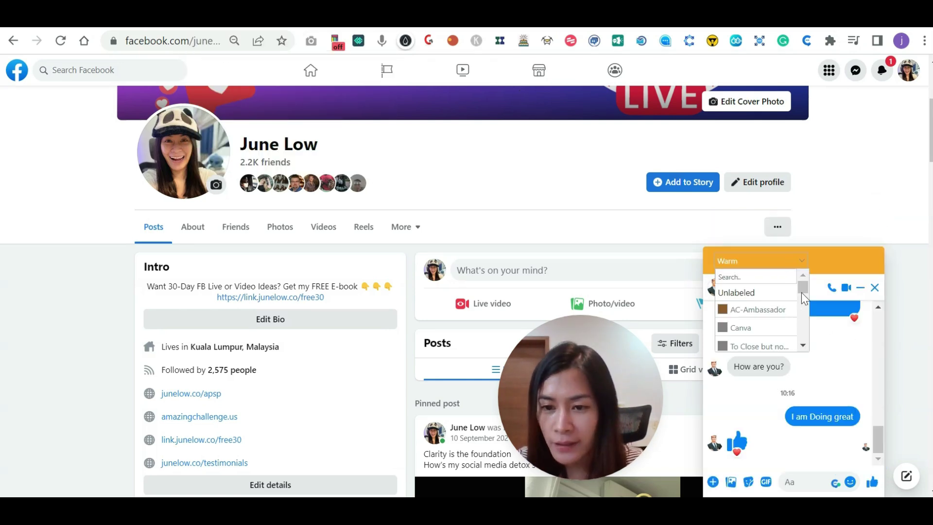
left_click_drag(801, 293, 805, 321)
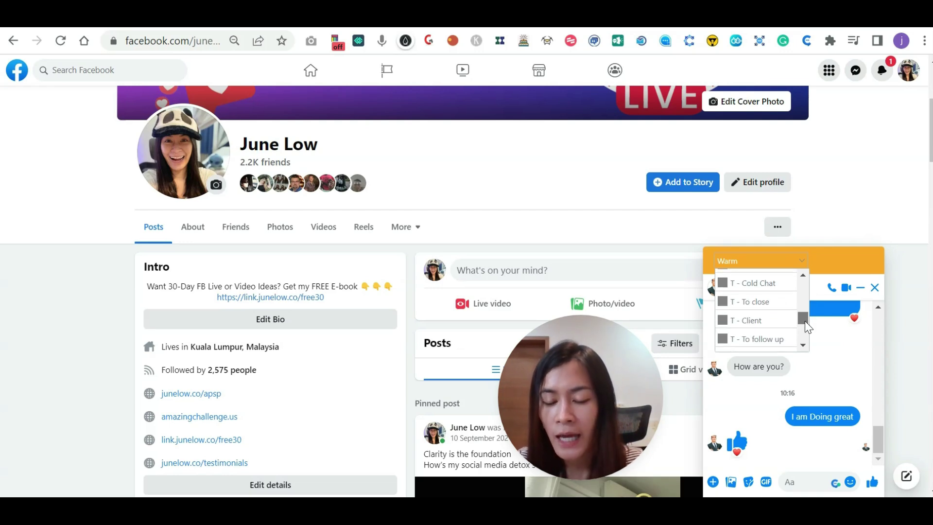
scroll(766, 308, "up", 1)
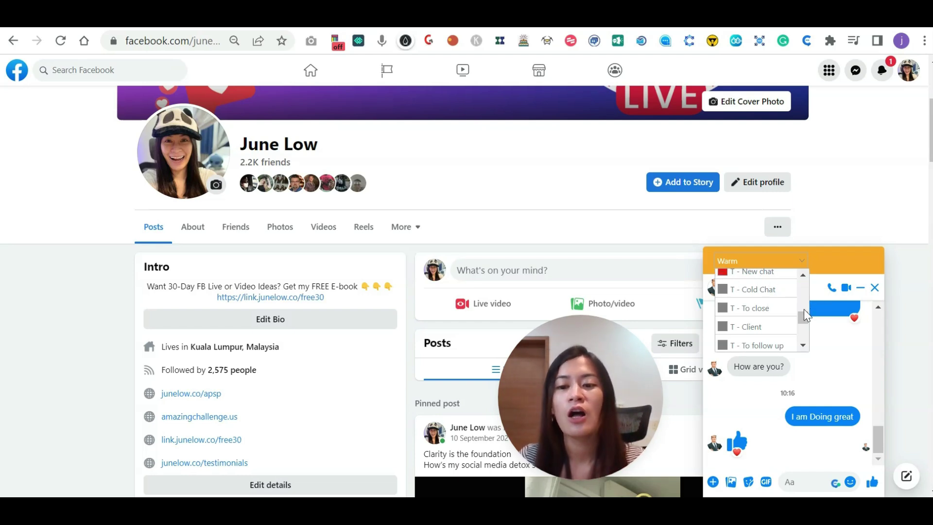
scroll(804, 314, "up", 1)
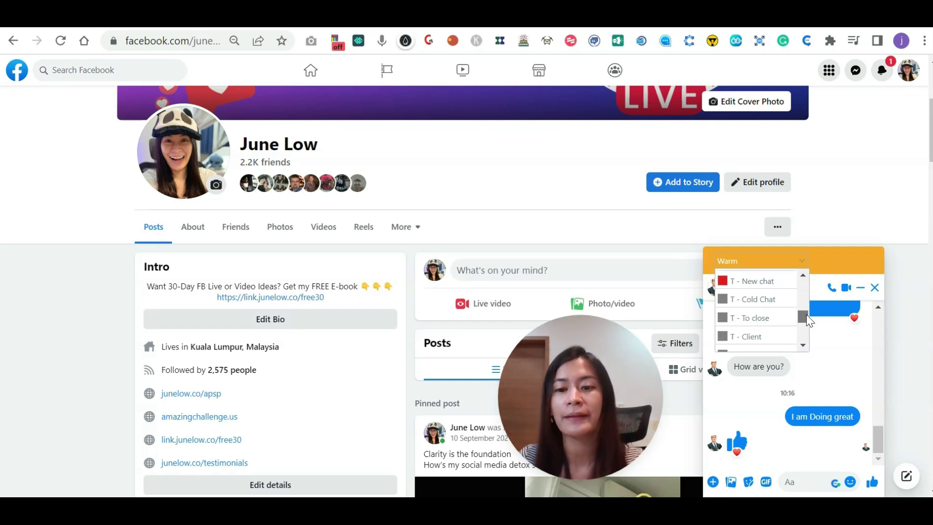
left_click(769, 303)
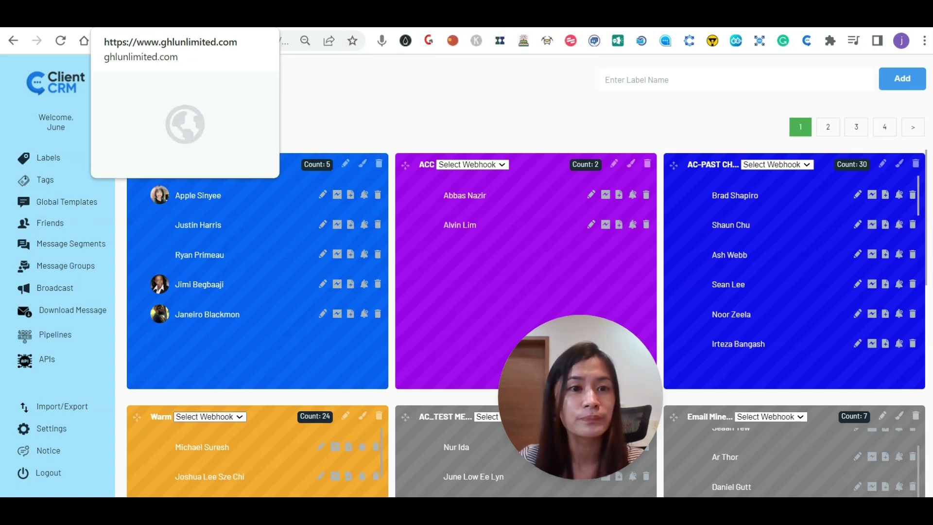
Reload GoHighLevel's Pipelines list so Testing appears beside FB Lead.
left_click(117, 28)
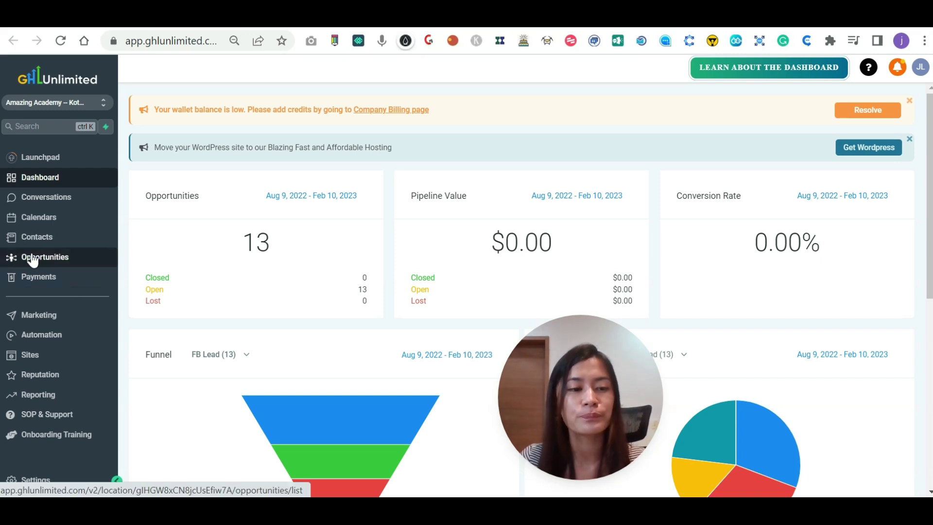
left_click(33, 259)
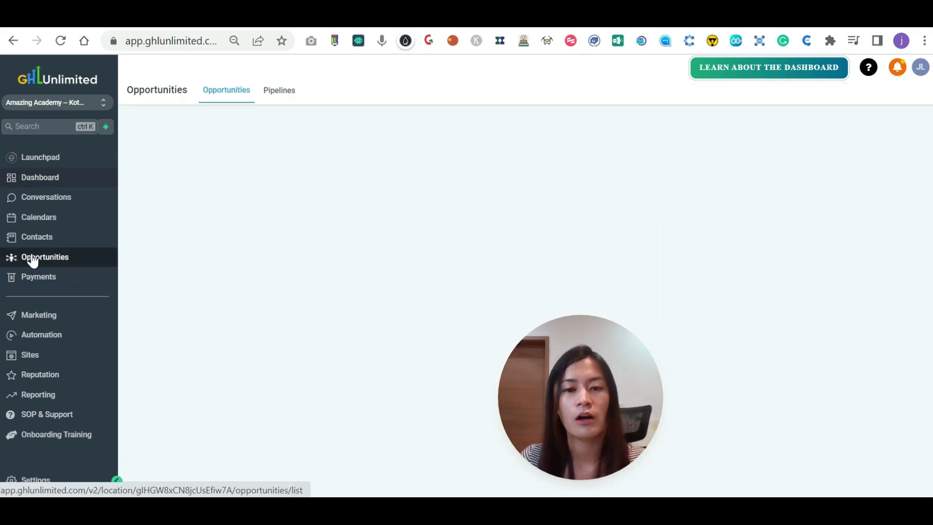
left_click(281, 100)
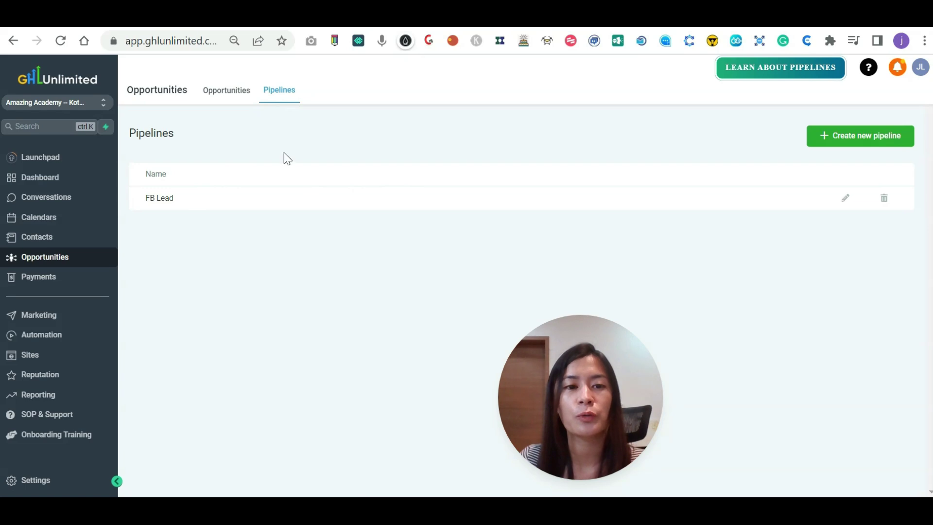
left_click(190, 38)
key("Return")
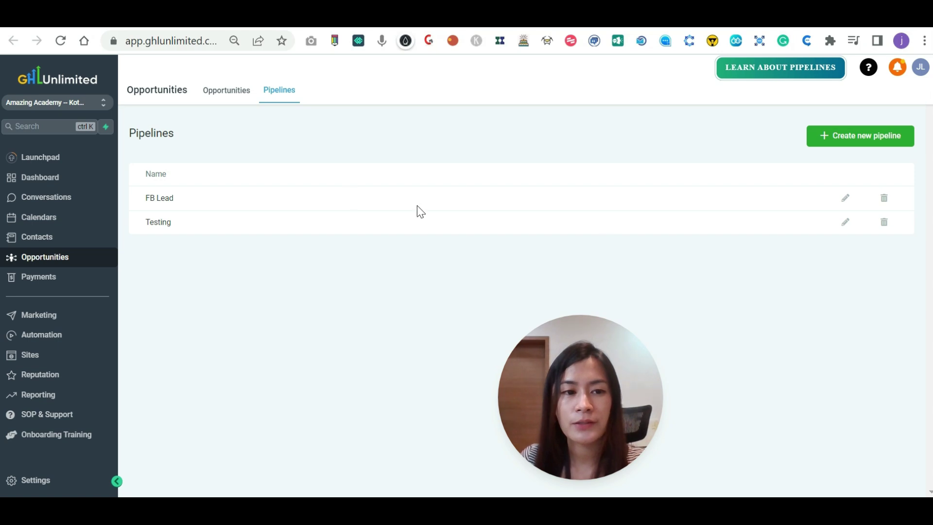
Switch the opportunities board to the Testing pipeline.
left_click(223, 92)
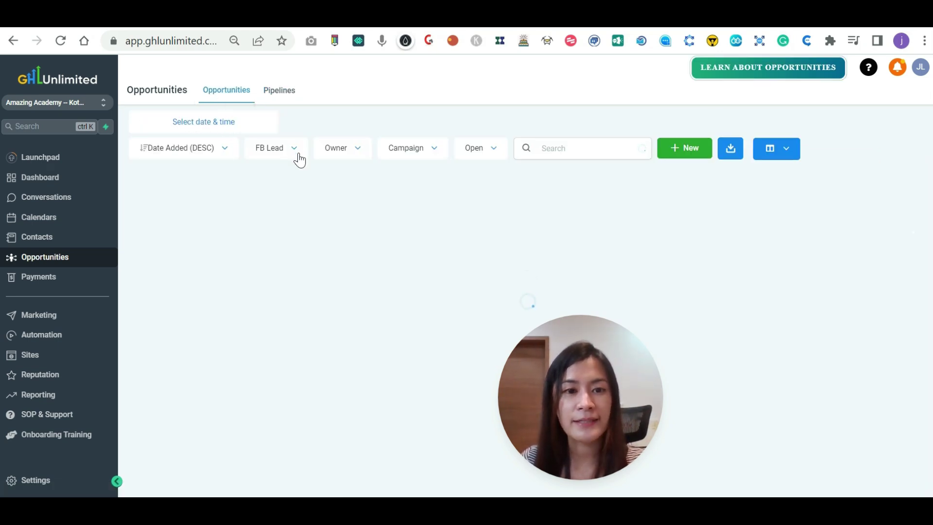
left_click(298, 158)
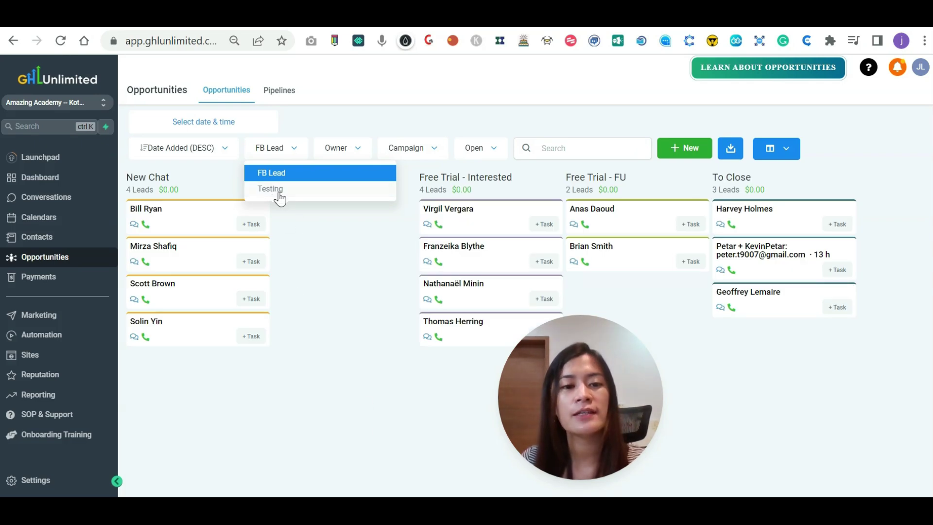
left_click(280, 194)
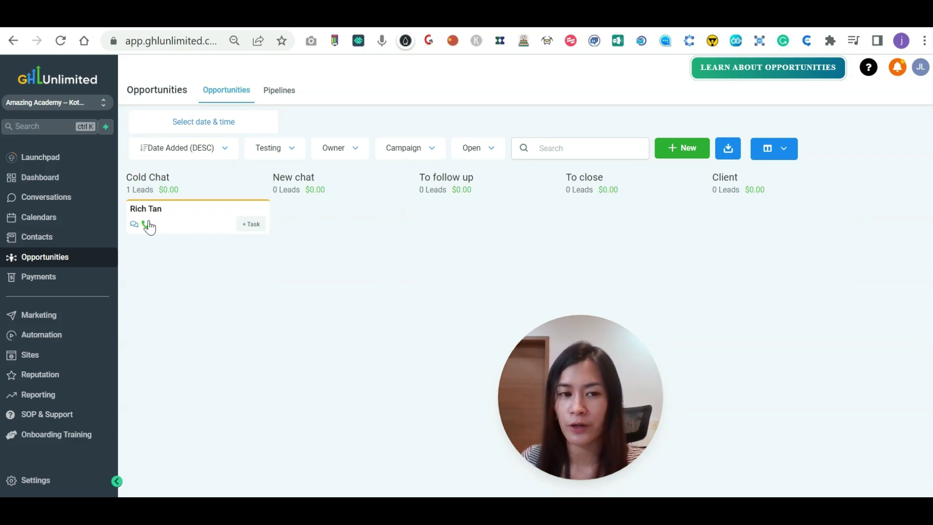
Open the friend's Cold Chat opportunity to check its email and phone.
left_click(183, 217)
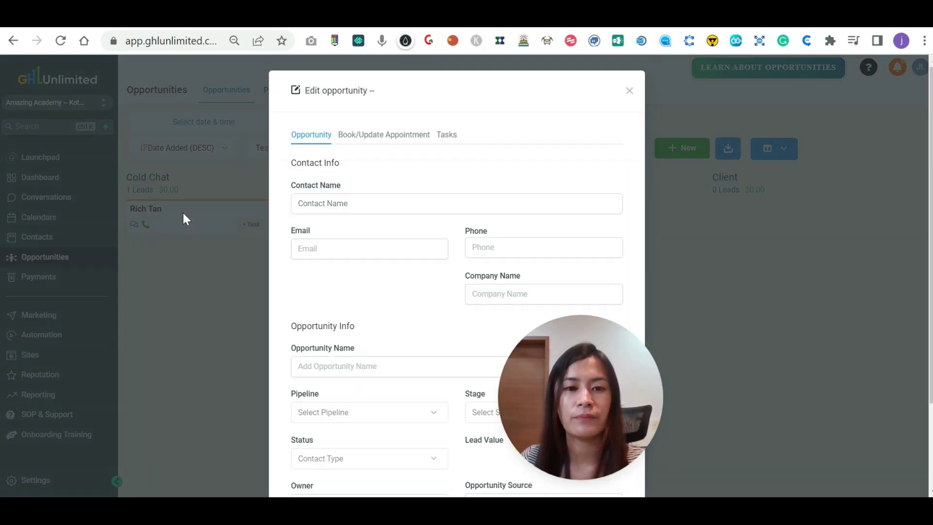
scroll(434, 253, "down", 2)
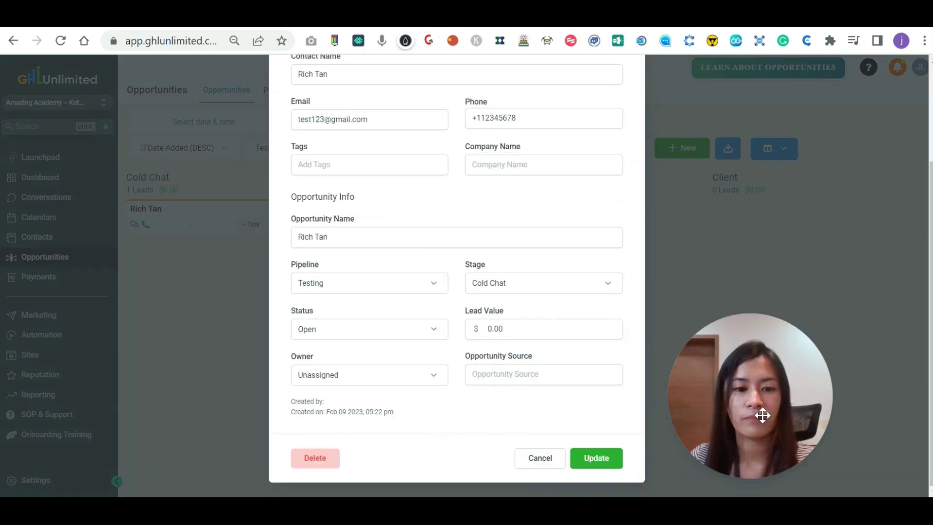
scroll(457, 272, "up", 1)
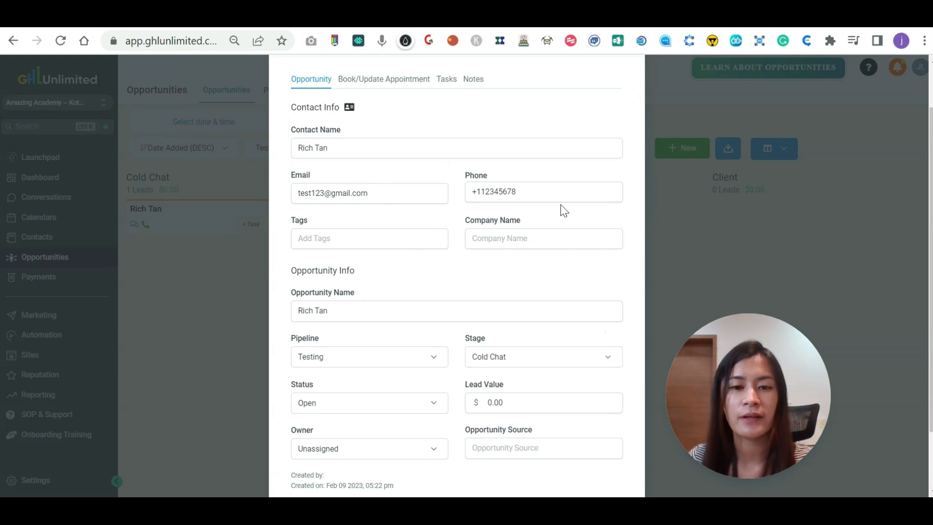